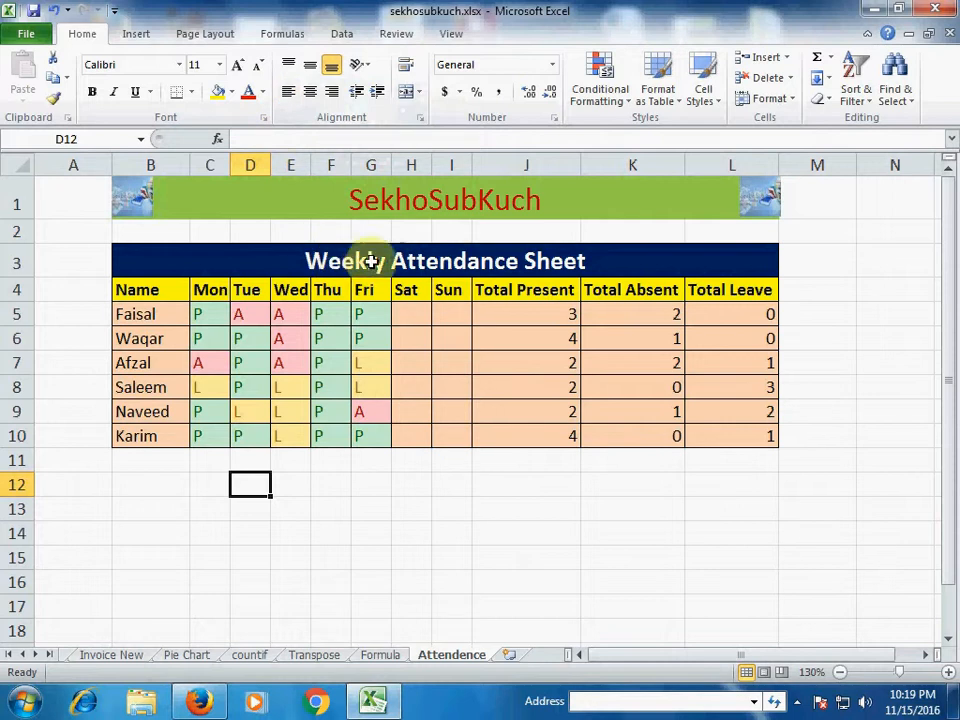
# - Try left and right horizontal alignment on the Weekly Attendance Sheet title, then restore it to centred
pyautogui.click(524, 263)
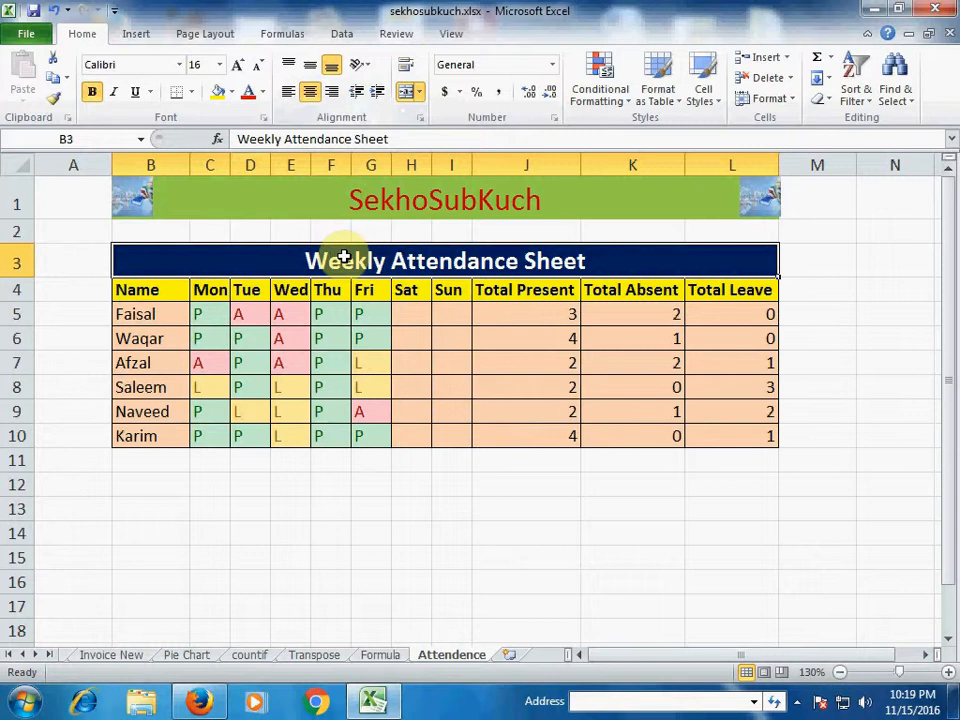
pyautogui.click(286, 92)
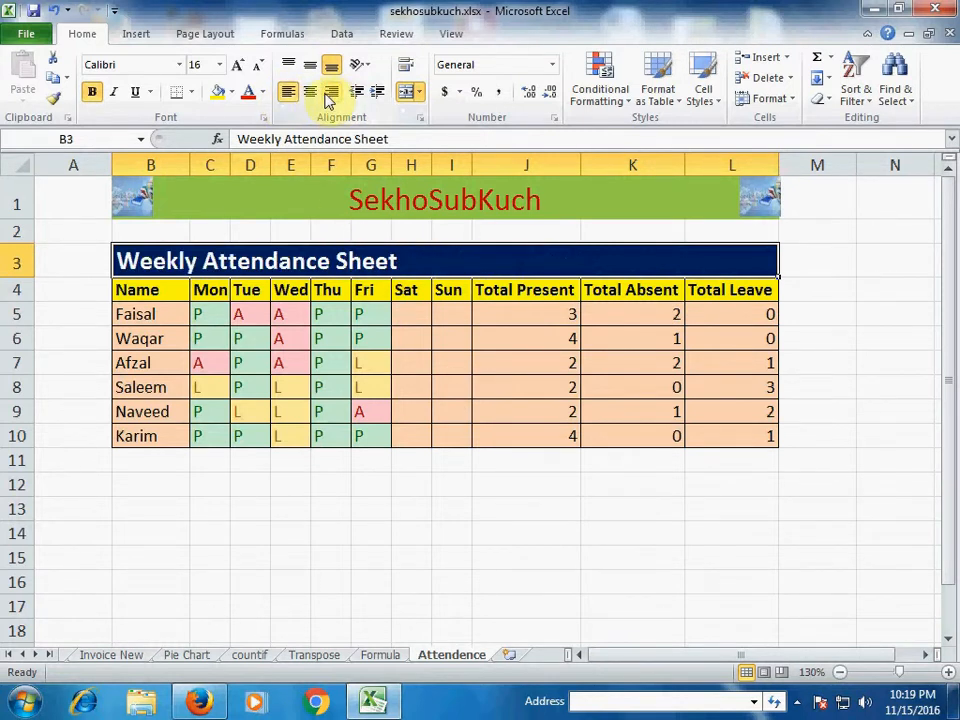
pyautogui.click(326, 93)
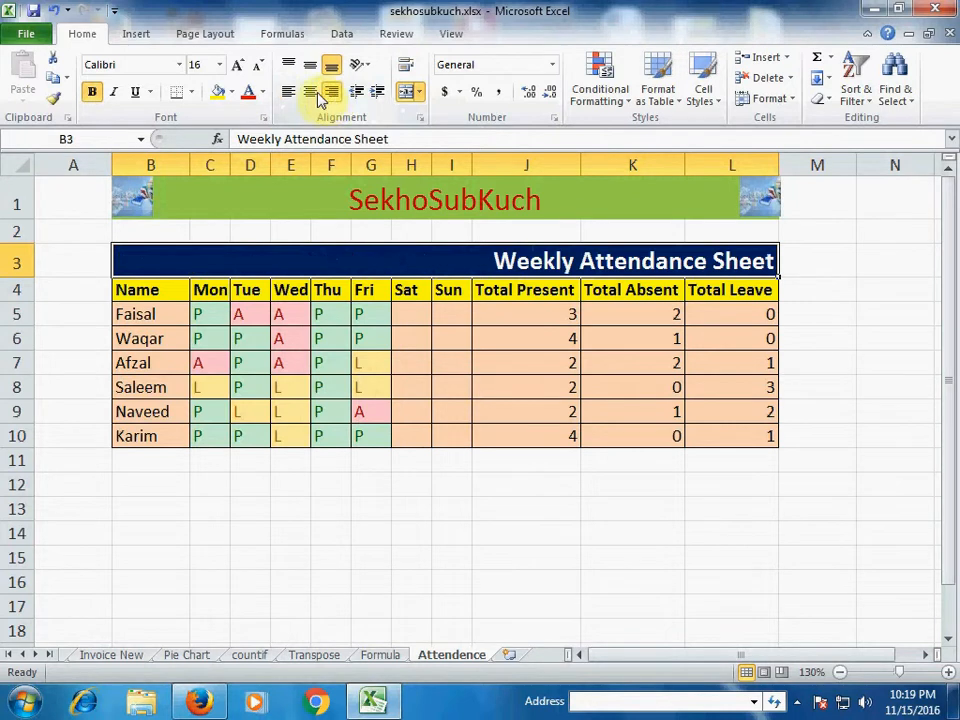
pyautogui.click(308, 92)
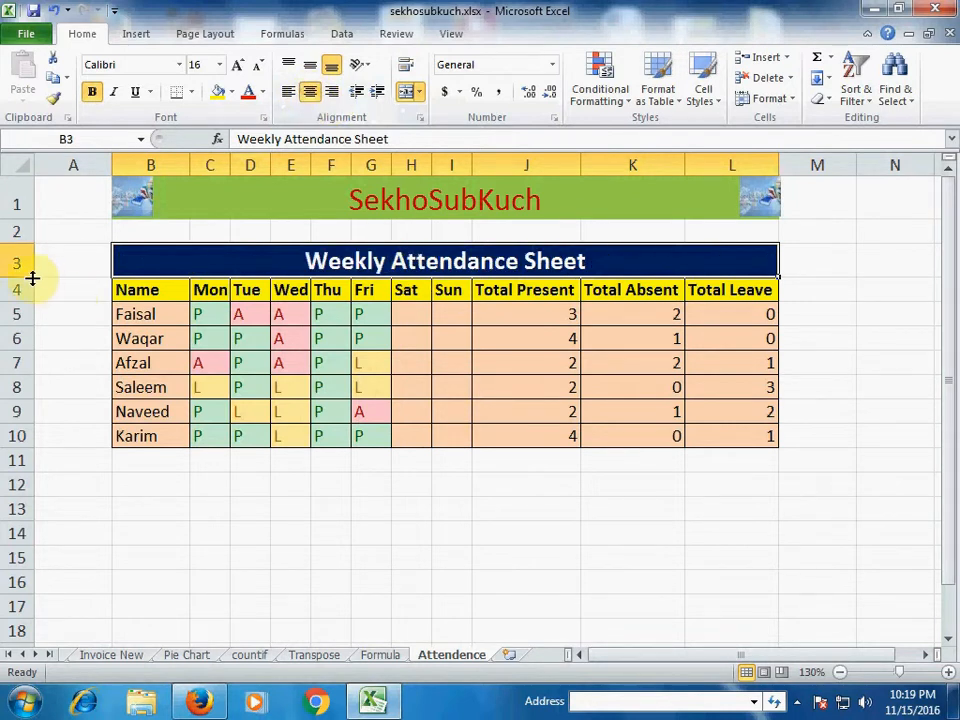
# - Make row 3 taller and try the vertical alignments on the Weekly Attendance Sheet title, finishing with middle alignment
pyautogui.moveTo(32, 278); pyautogui.dragTo(24, 303)
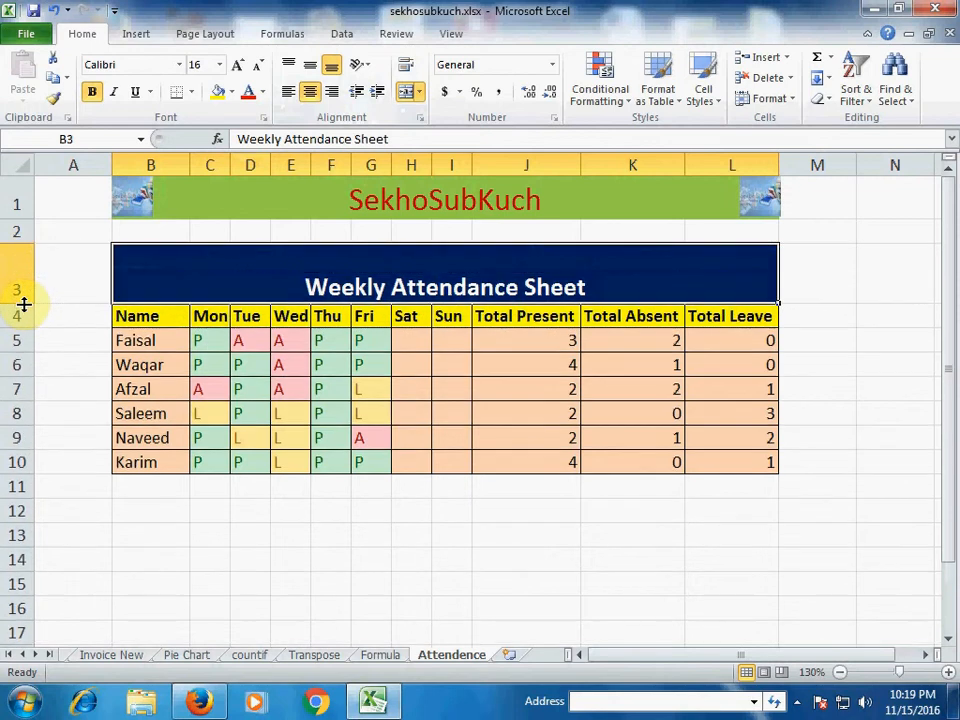
pyautogui.click(310, 66)
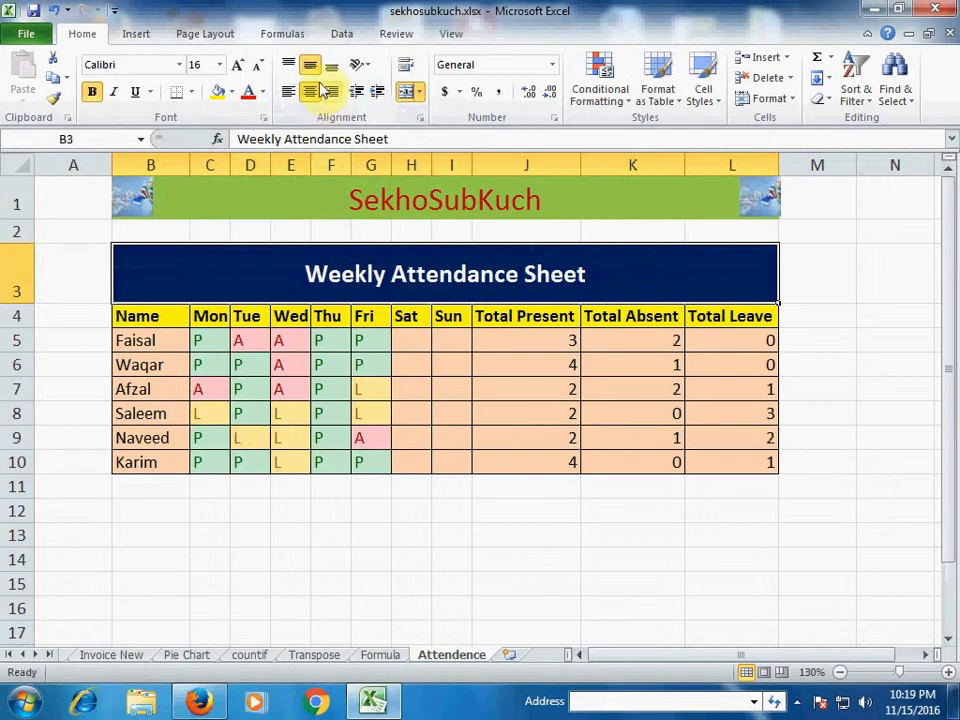
pyautogui.click(293, 68)
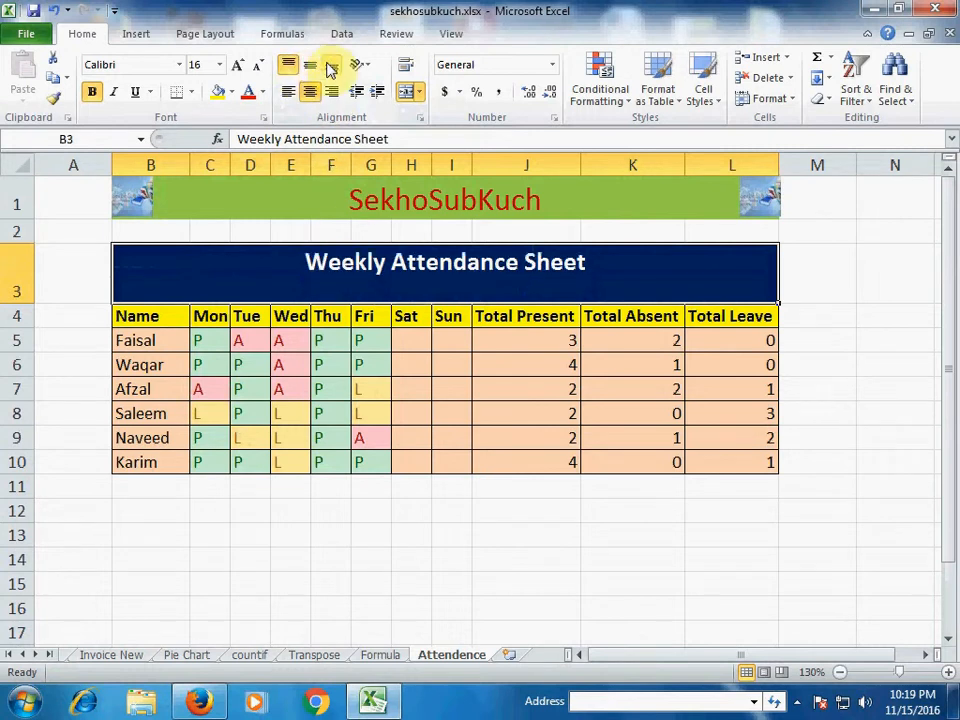
pyautogui.click(331, 66)
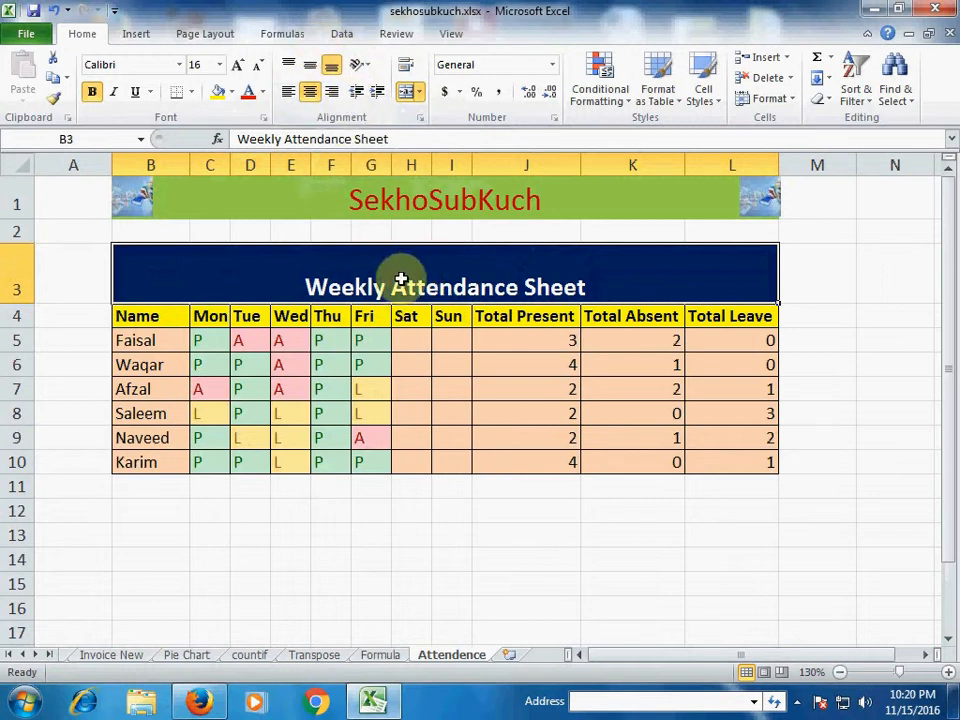
pyautogui.click(311, 66)
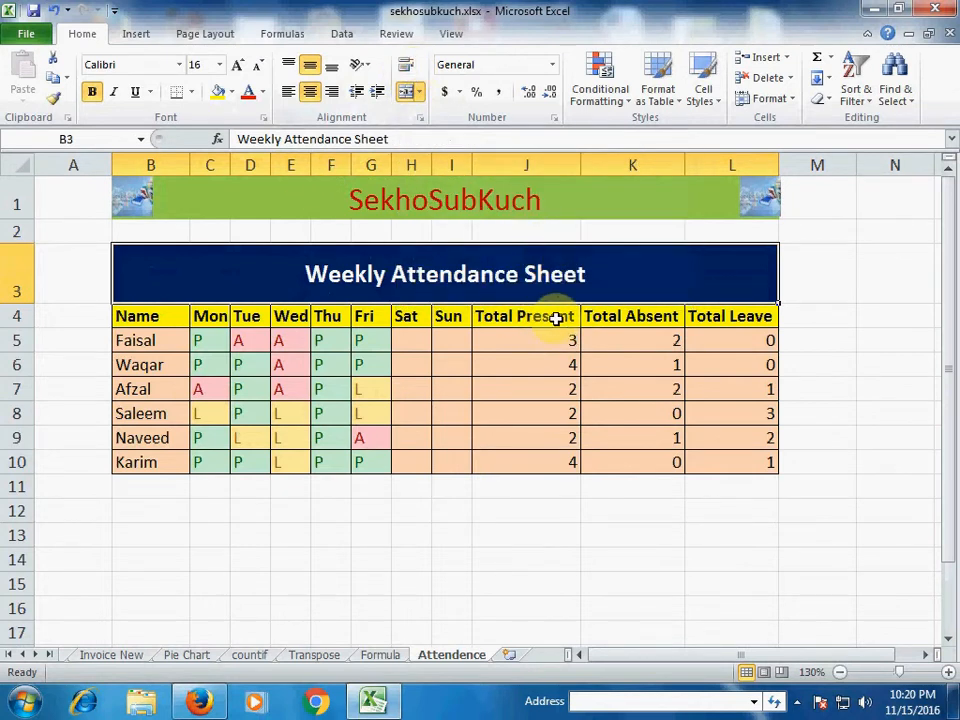
# - Narrow column J, wrap the Total Present heading onto two lines and autofit the column width
pyautogui.click(520, 318)
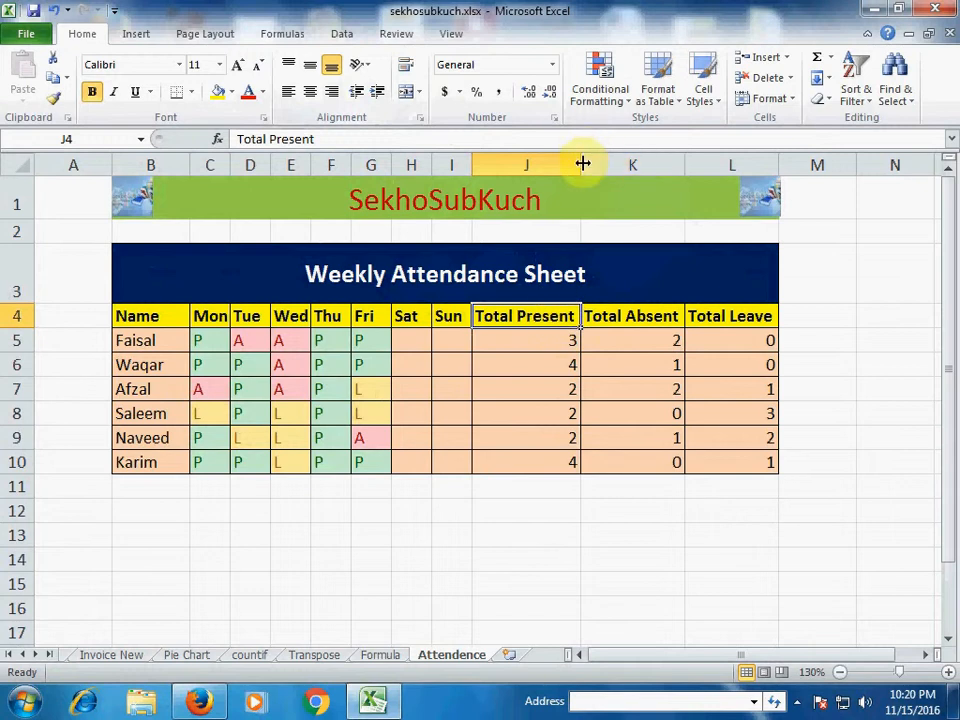
pyautogui.moveTo(580, 165); pyautogui.dragTo(551, 172)
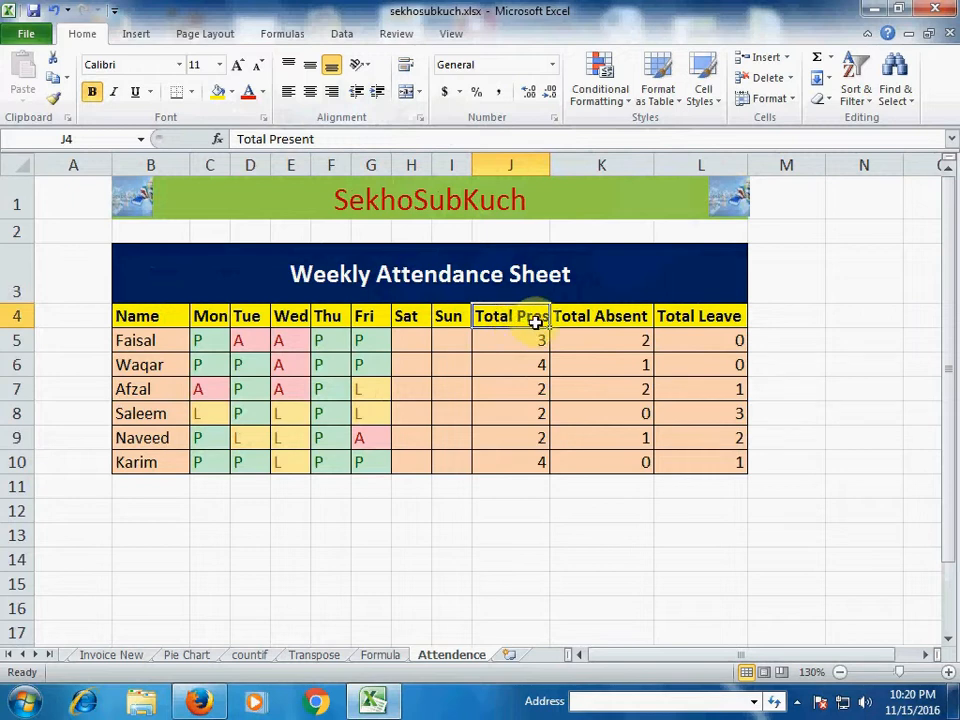
pyautogui.click(405, 66)
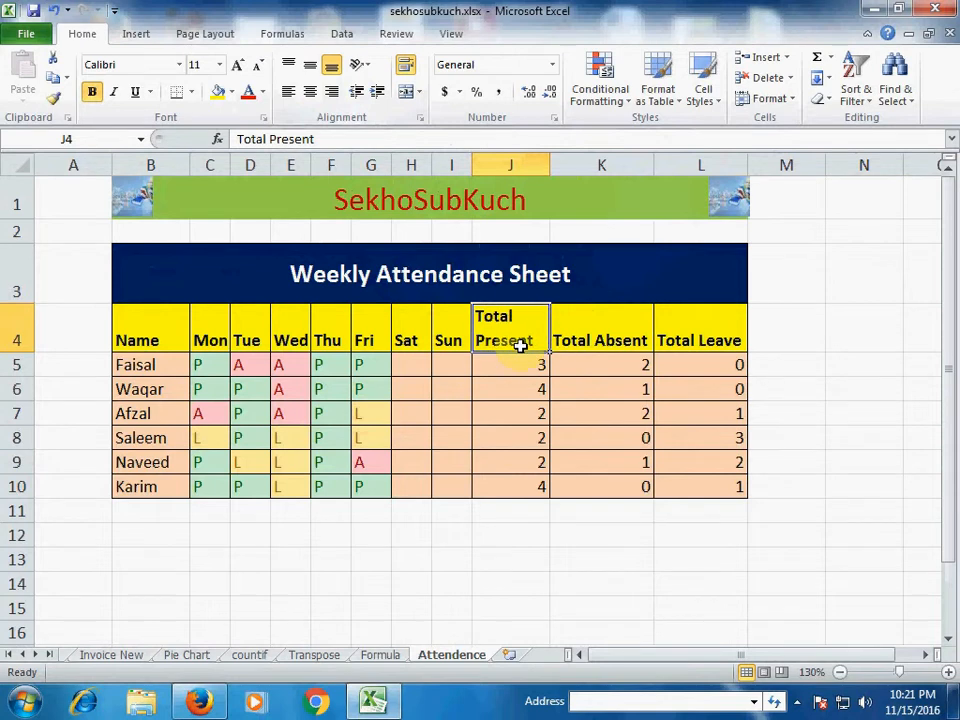
pyautogui.doubleClick(550, 162)
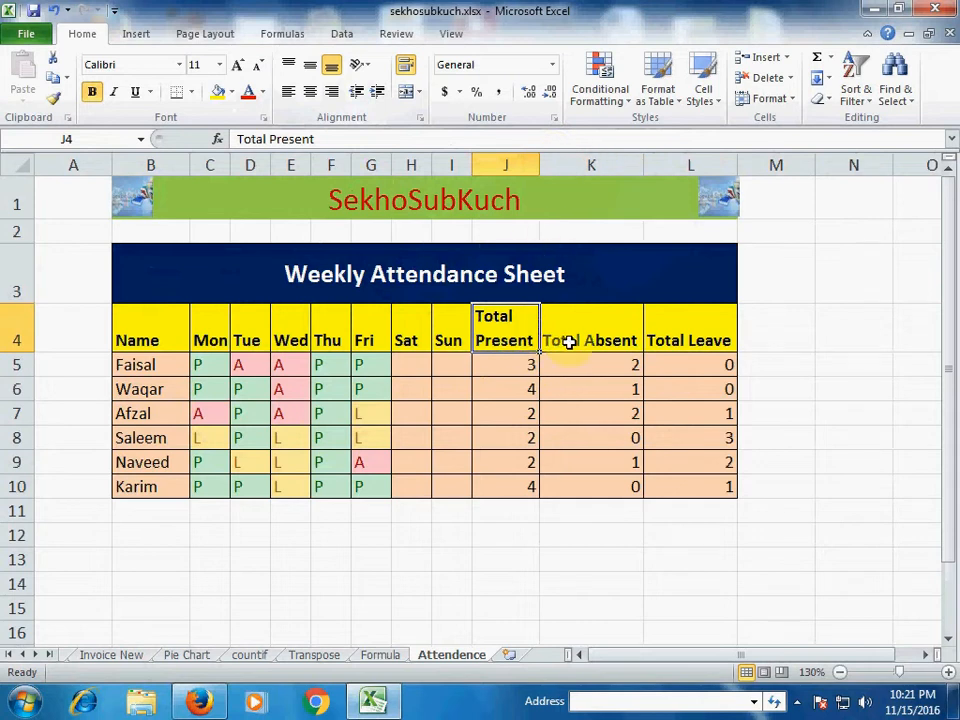
# - Narrow column K, wrap the Total Absent heading onto two lines and autofit the column width
pyautogui.moveTo(643, 165); pyautogui.dragTo(615, 172)
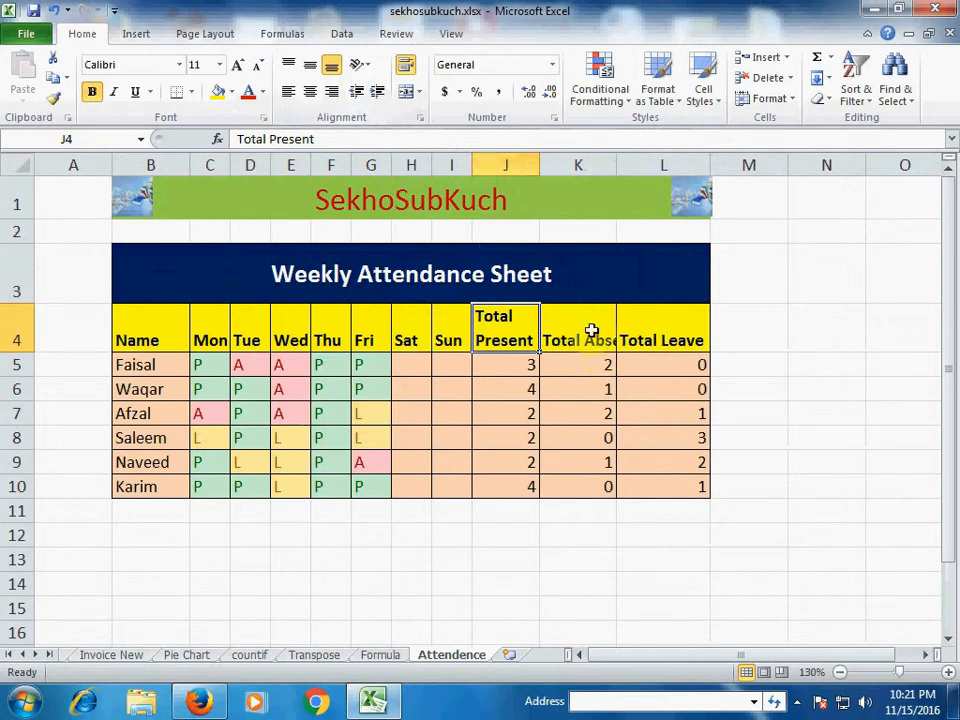
pyautogui.click(406, 66)
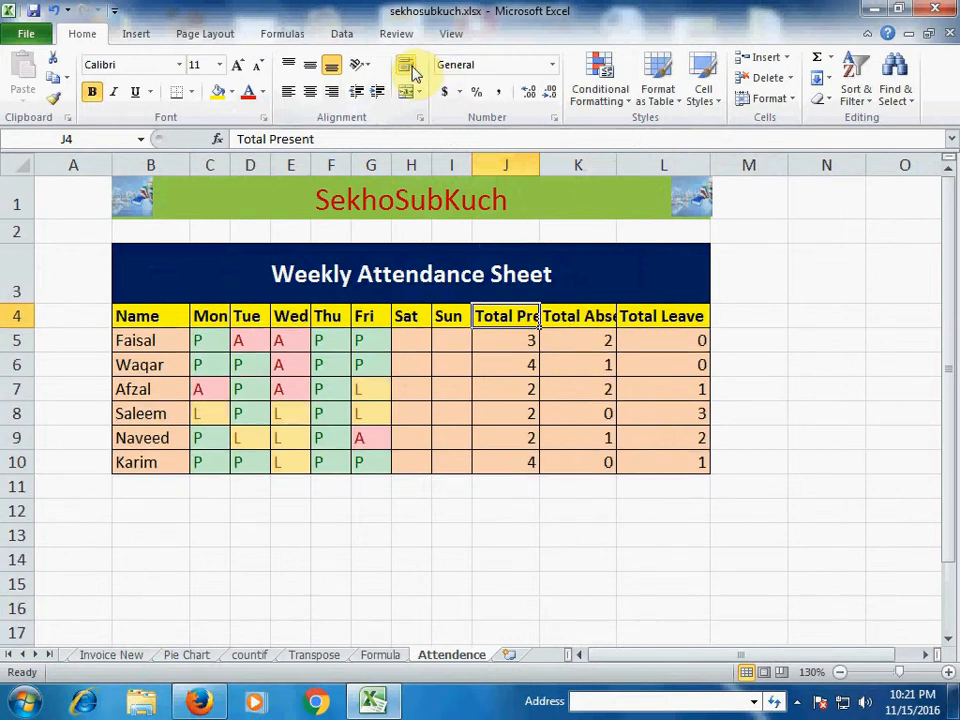
pyautogui.click(408, 67)
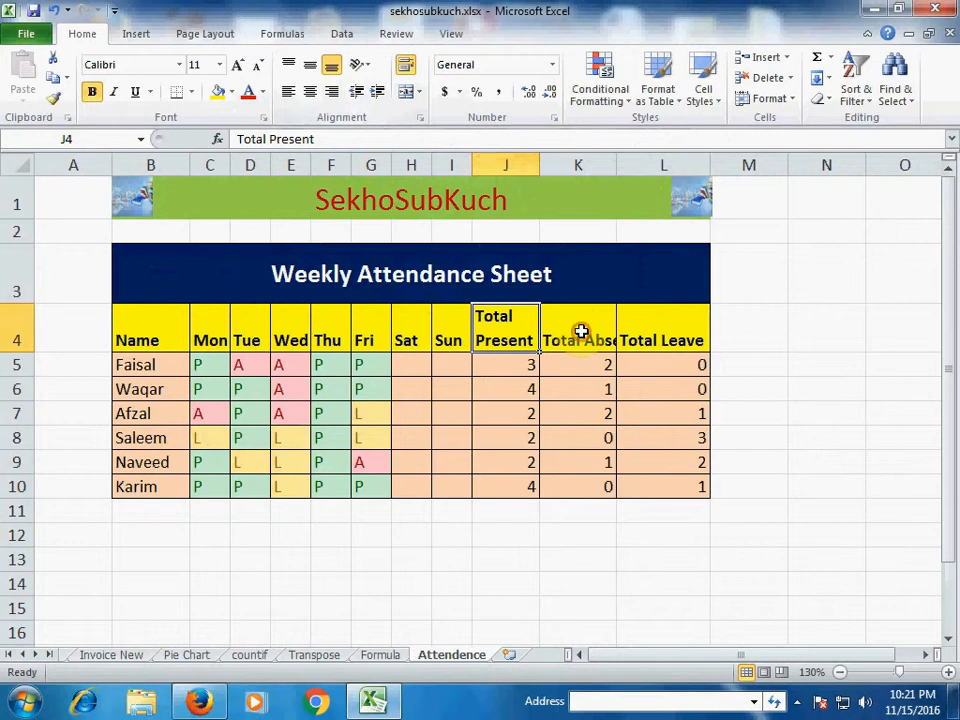
pyautogui.click(581, 330)
pyautogui.click(407, 66)
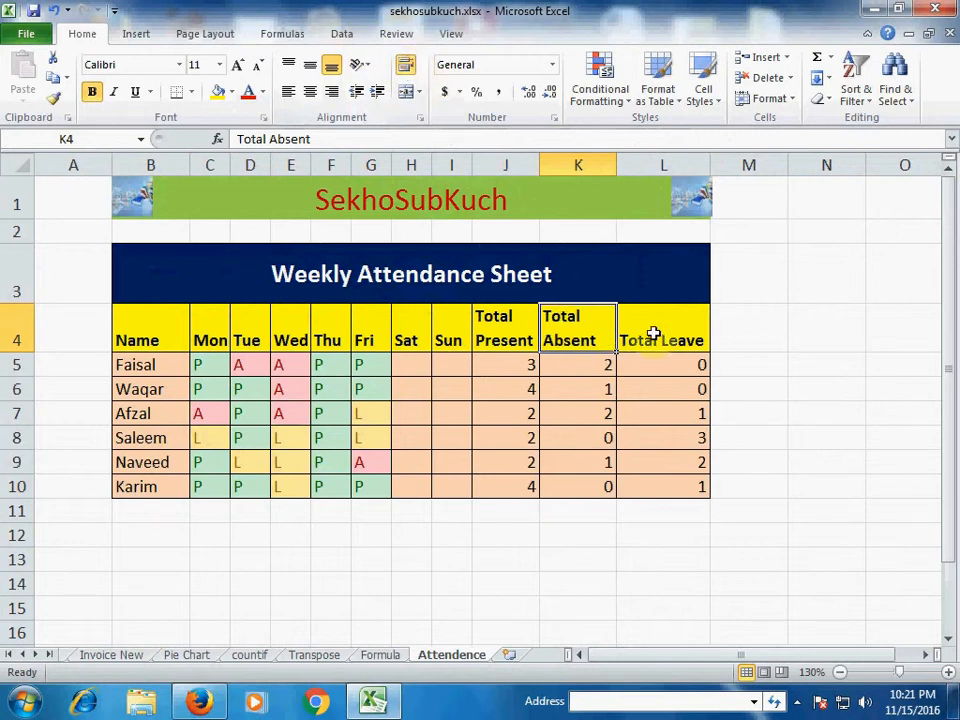
pyautogui.doubleClick(617, 165)
# - Narrow column L, wrap the Total Leave heading onto two lines and autofit the column width
pyautogui.click(658, 341)
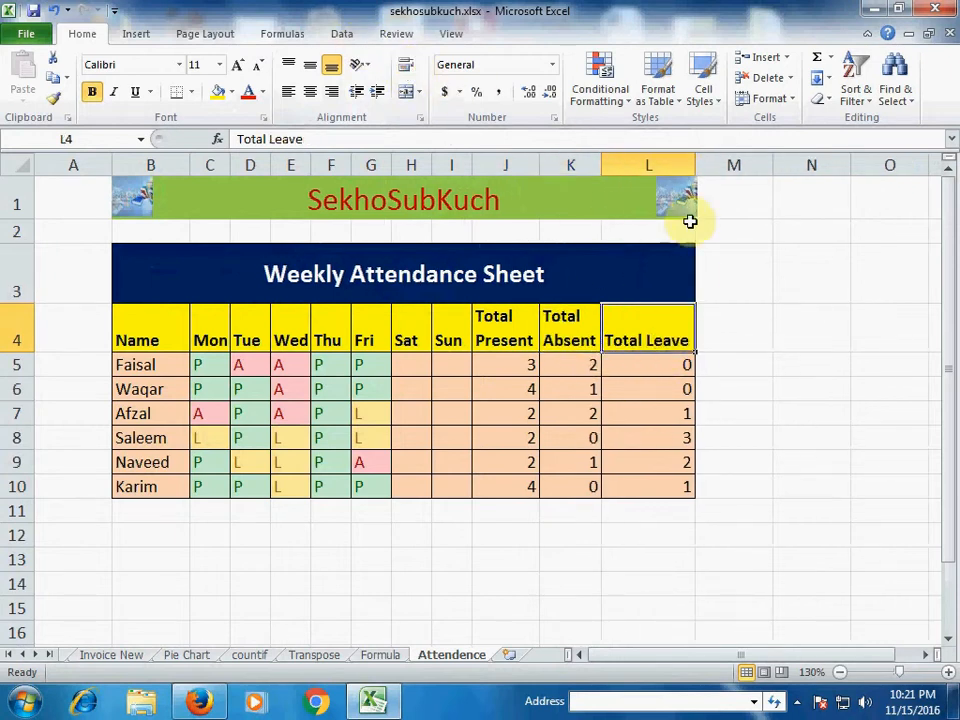
pyautogui.moveTo(695, 165); pyautogui.dragTo(668, 165)
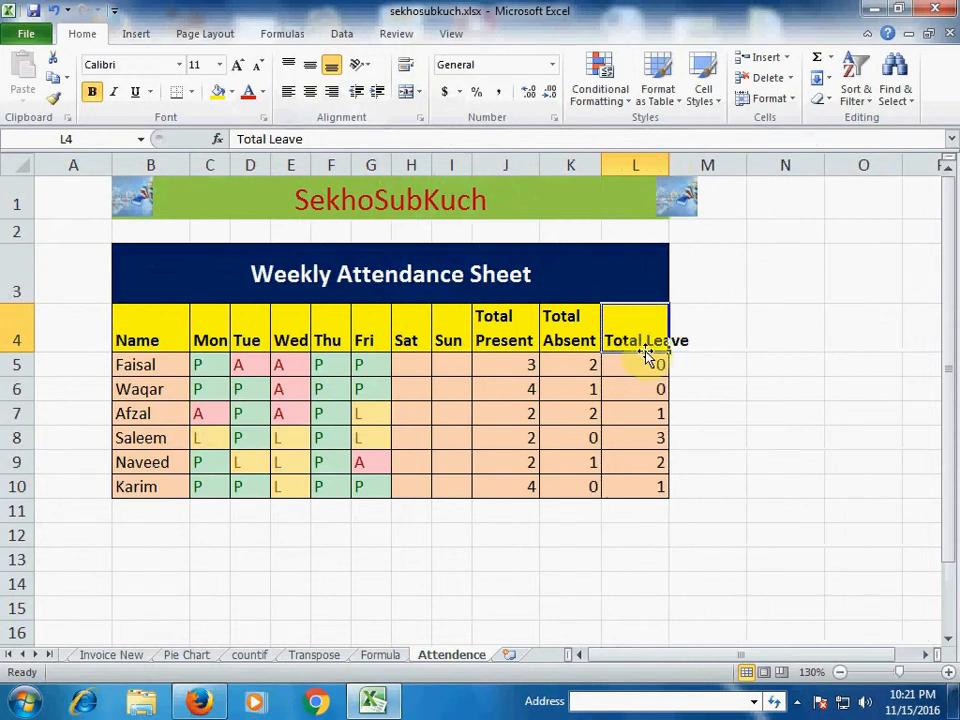
pyautogui.click(406, 66)
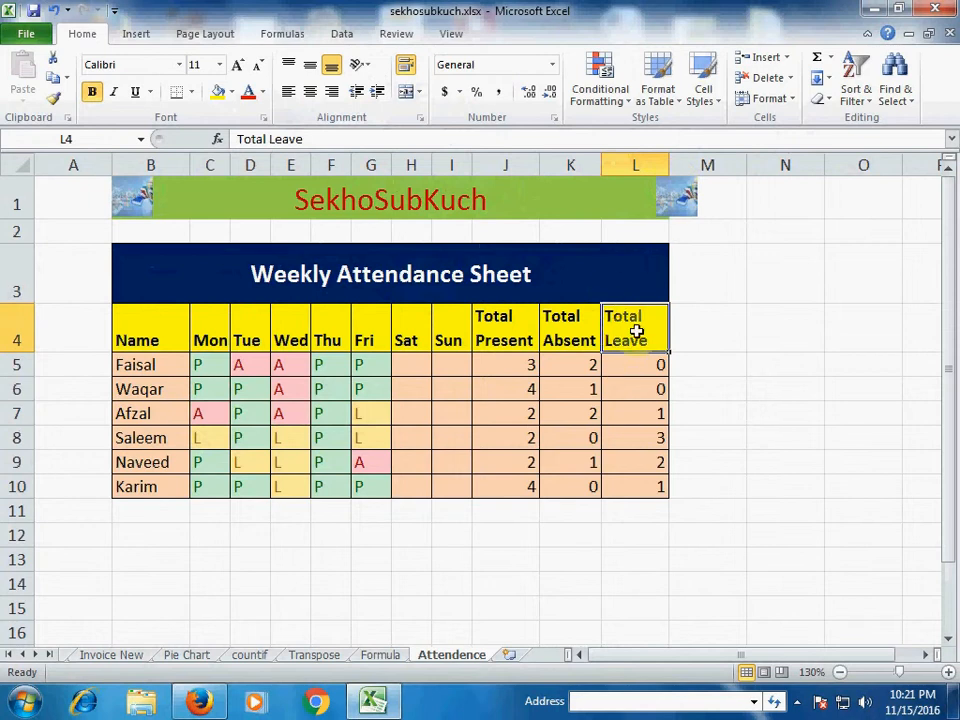
pyautogui.doubleClick(672, 161)
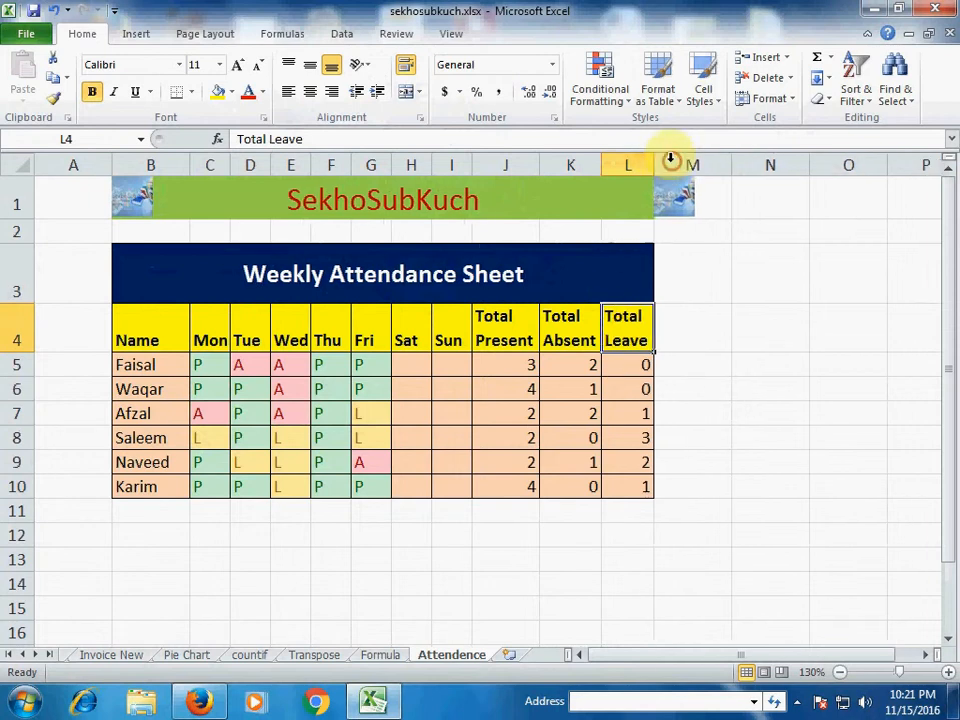
pyautogui.click(596, 161)
pyautogui.doubleClick(538, 165)
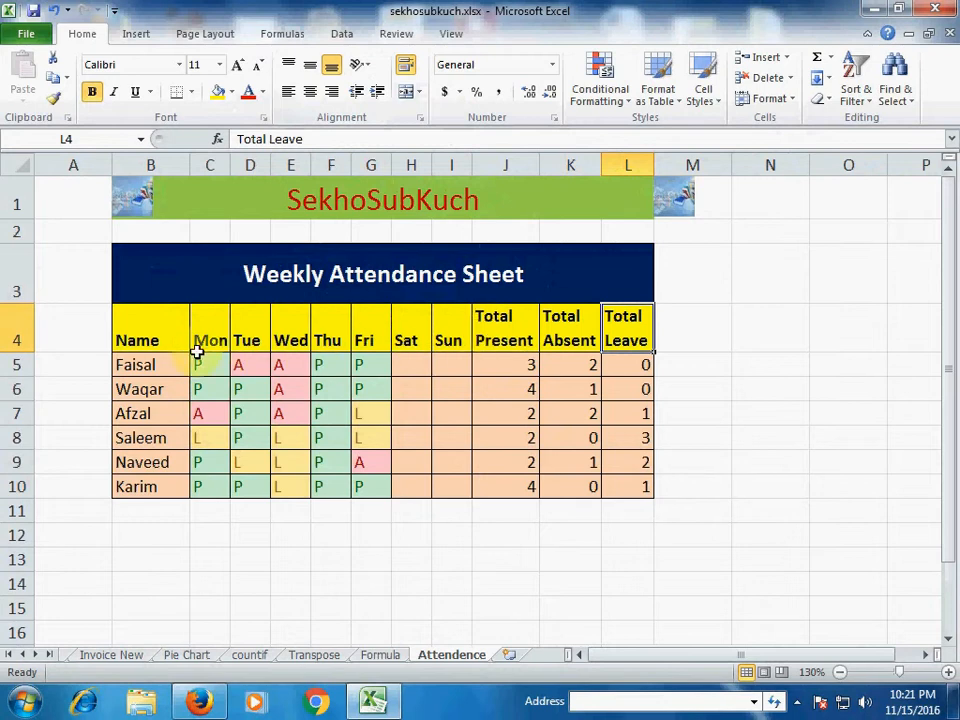
# - Middle-align the Mon to Sun headings and the Name heading vertically in row 4
pyautogui.moveTo(215, 337); pyautogui.dragTo(447, 340)
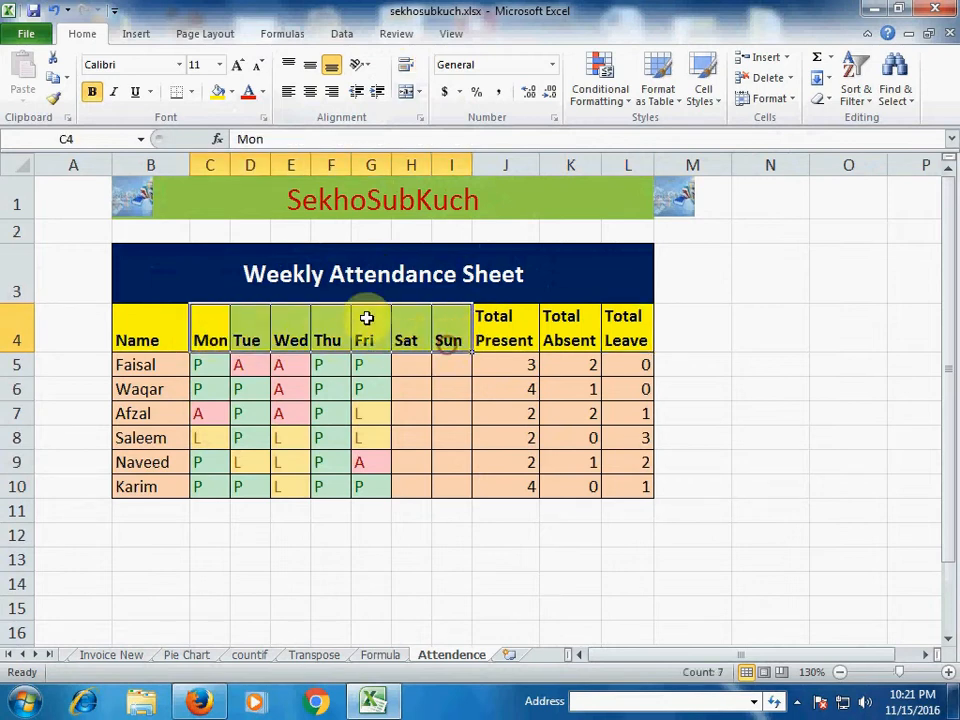
pyautogui.click(308, 72)
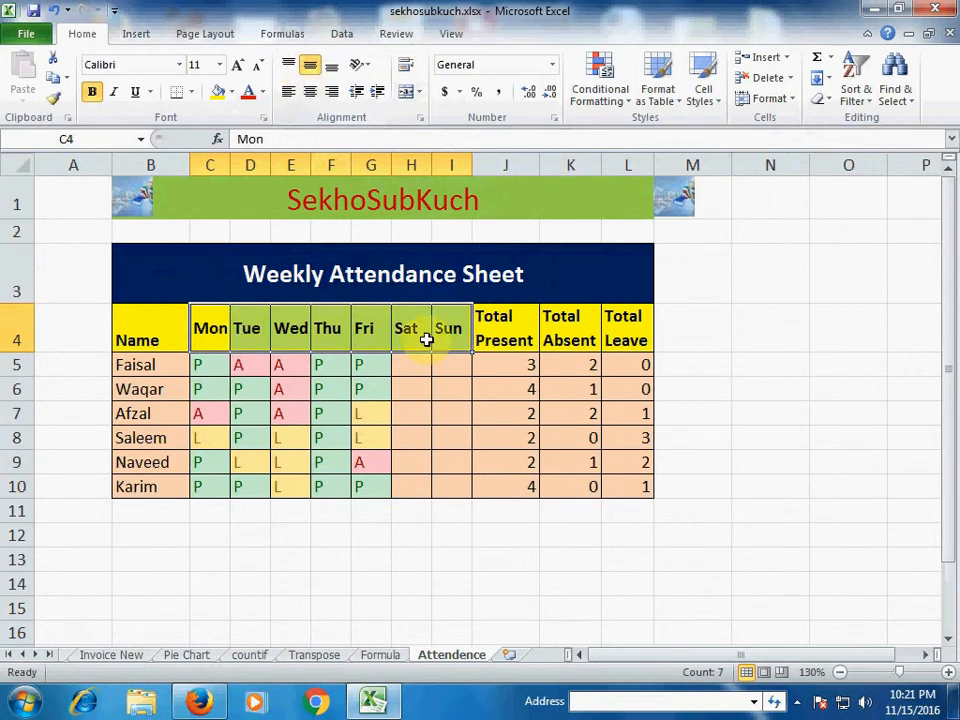
pyautogui.click(150, 337)
pyautogui.click(305, 70)
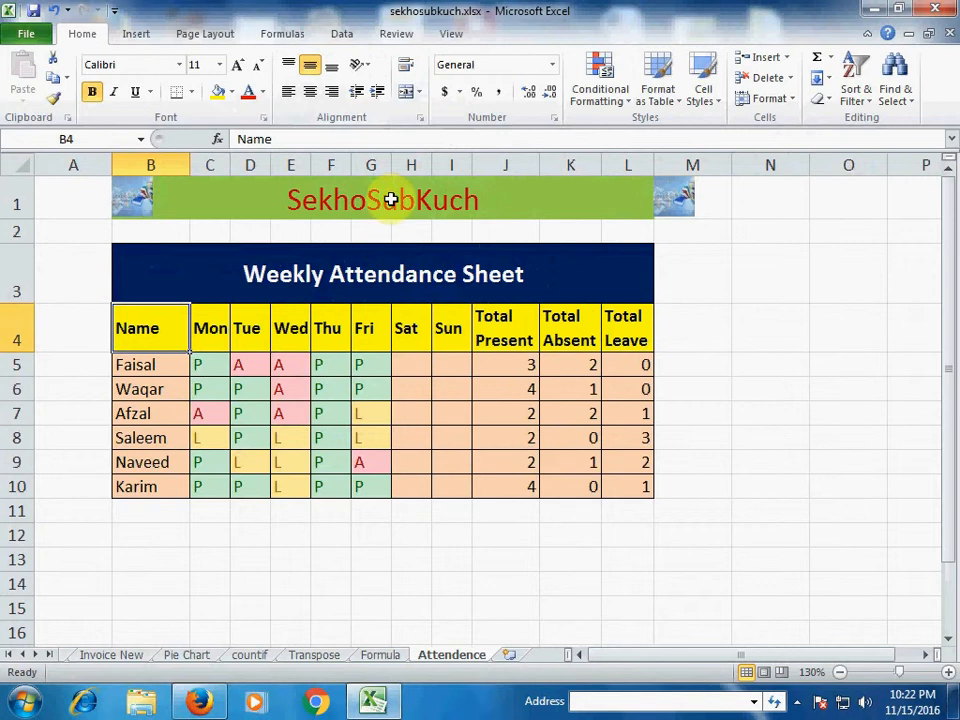
# - Centre the Name heading and the Mon to Sun headings horizontally in row 4
pyautogui.click(314, 94)
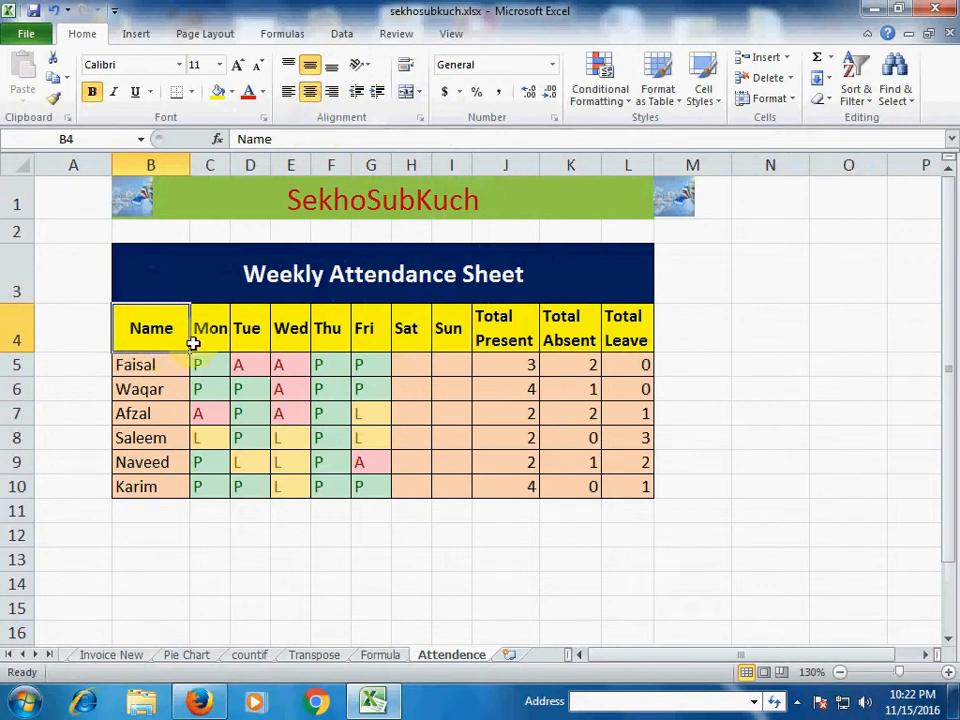
pyautogui.moveTo(208, 330); pyautogui.dragTo(407, 336)
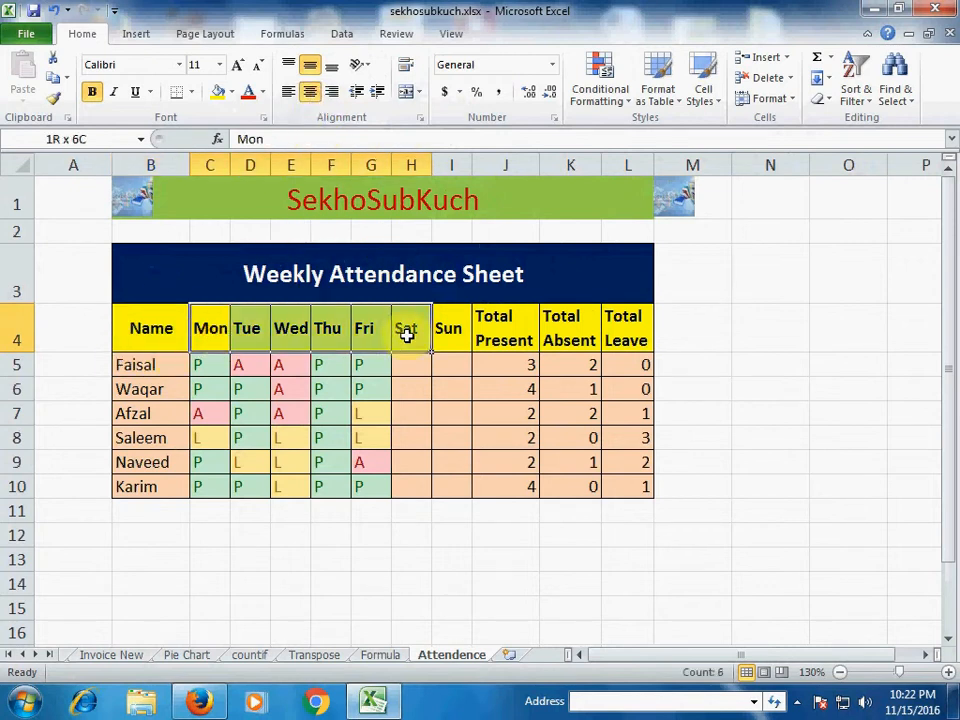
pyautogui.moveTo(167, 328); pyautogui.dragTo(450, 332)
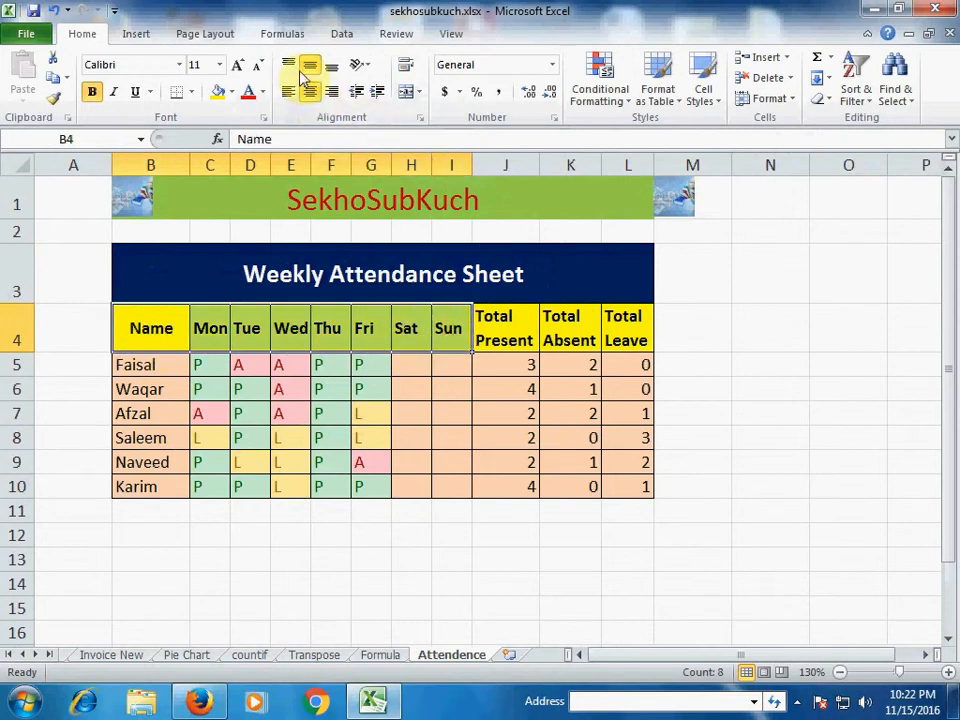
pyautogui.click(310, 91)
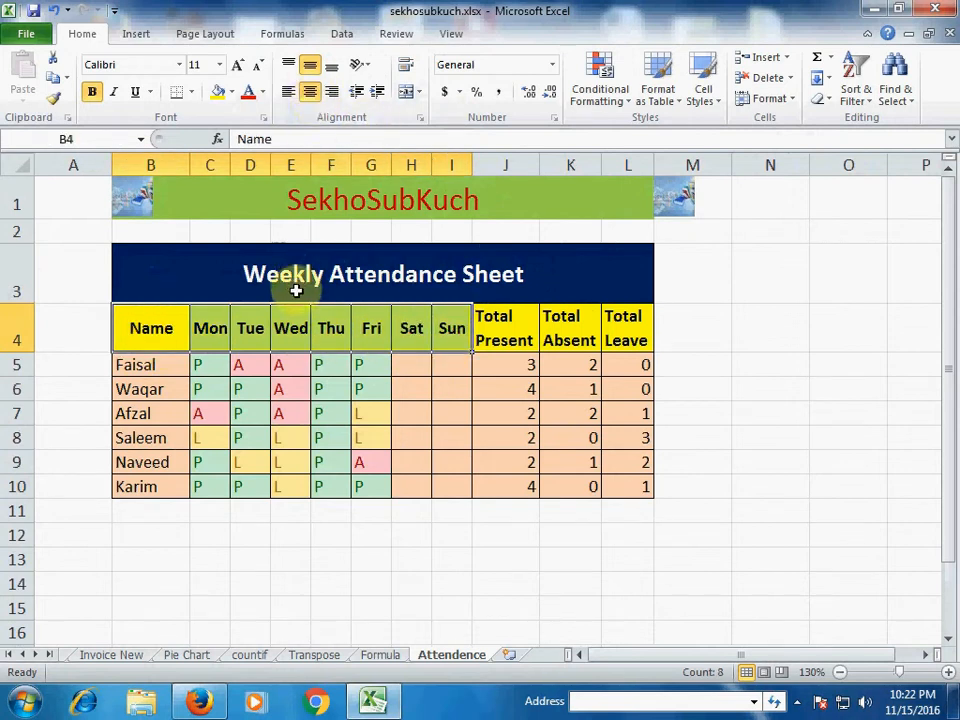
pyautogui.click(378, 335)
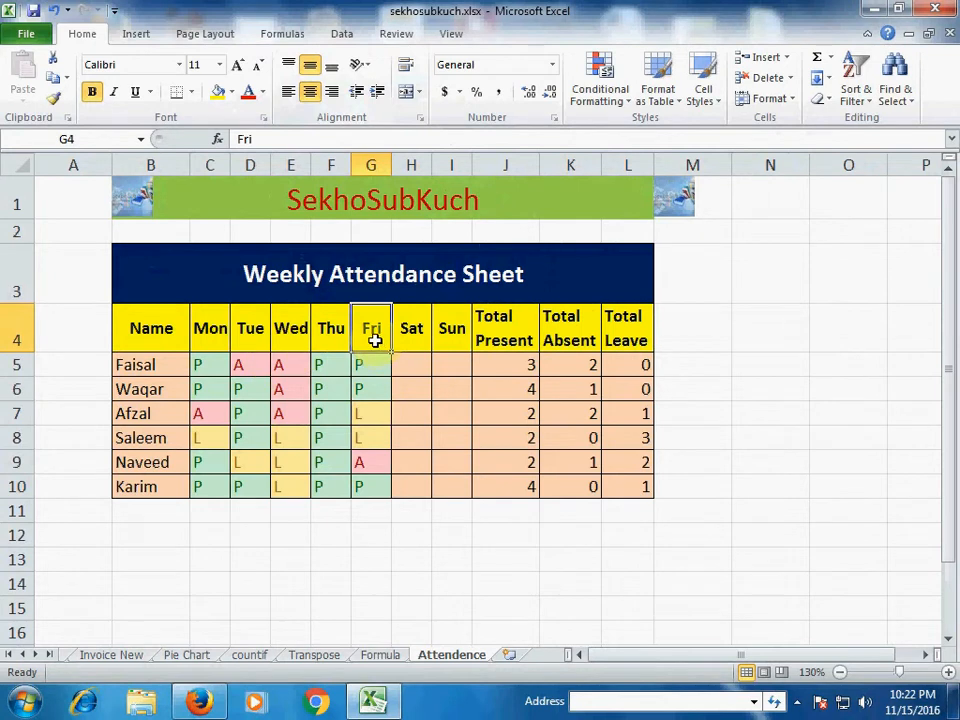
# - Try merging and centring cells B12:L12 below the table, then unmerge them
pyautogui.click(167, 538)
pyautogui.click(223, 538)
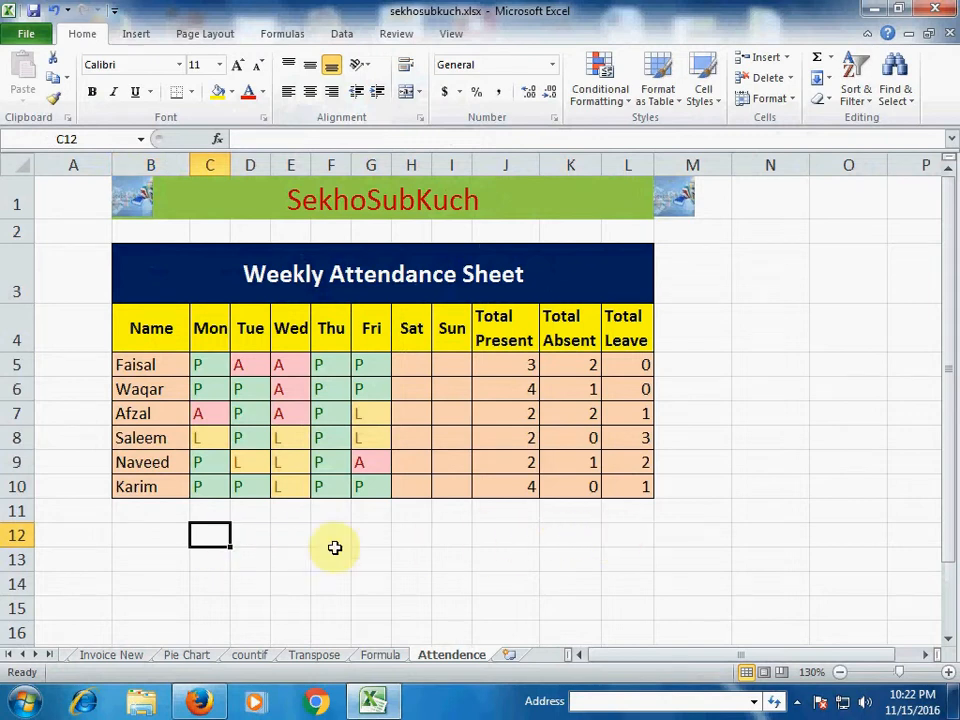
pyautogui.moveTo(146, 538); pyautogui.dragTo(620, 535)
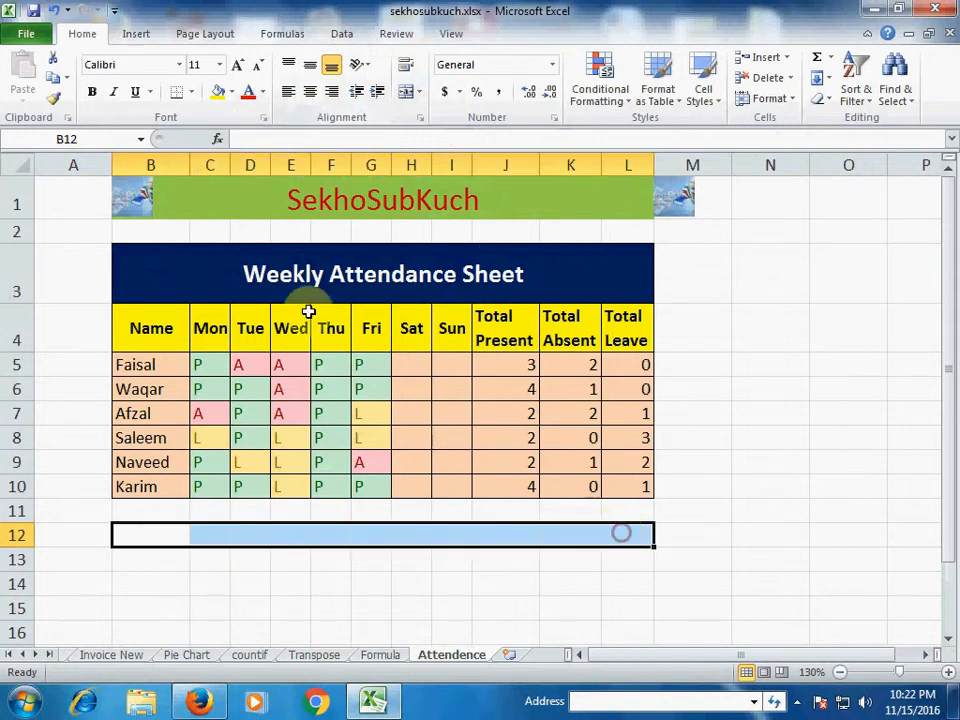
pyautogui.click(412, 92)
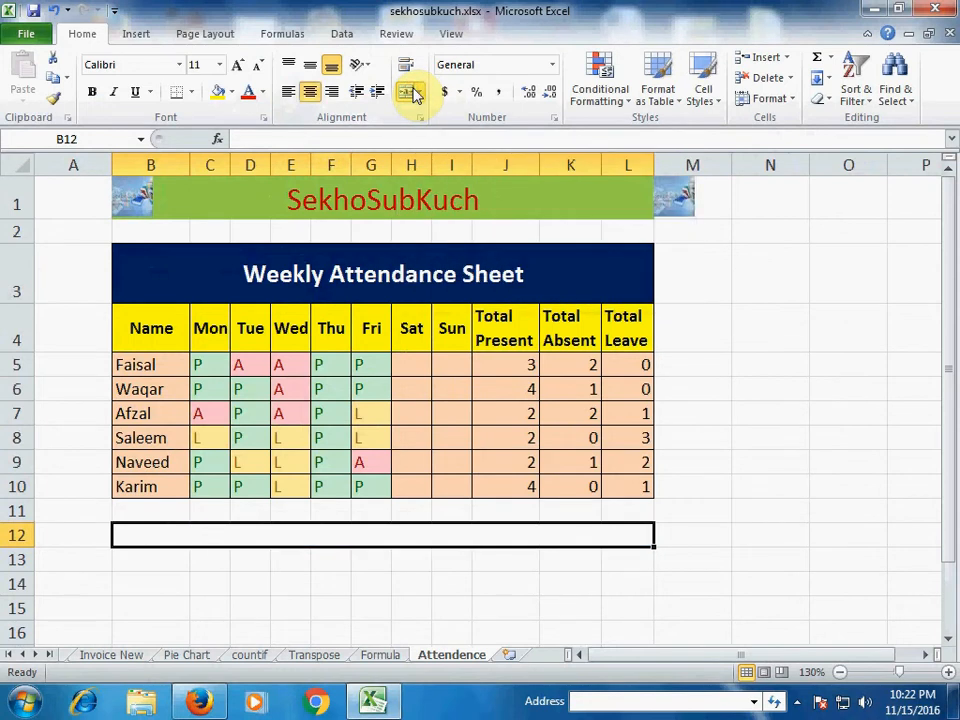
pyautogui.click(412, 92)
pyautogui.click(291, 559)
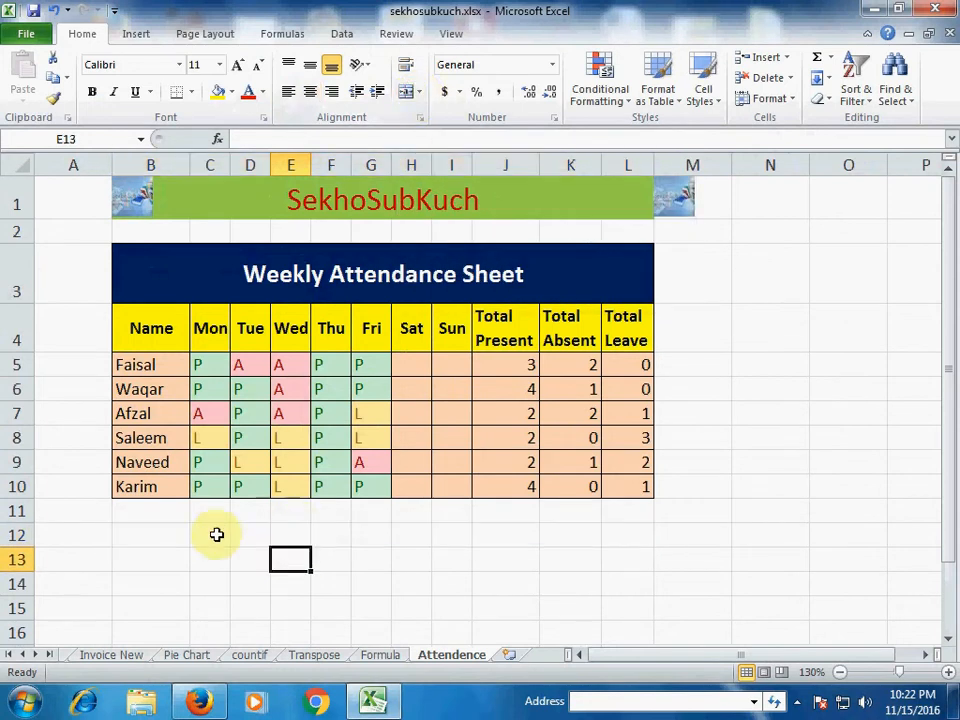
# - Merge and centre cells B12:L12 below the attendance table
pyautogui.moveTo(166, 535); pyautogui.dragTo(617, 530)
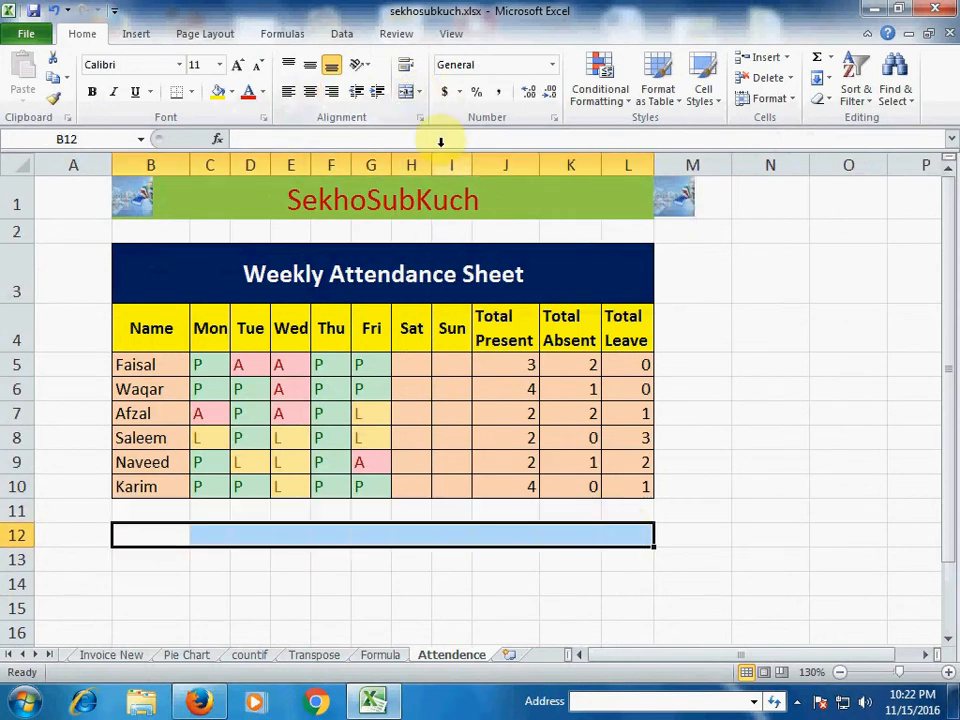
pyautogui.click(405, 91)
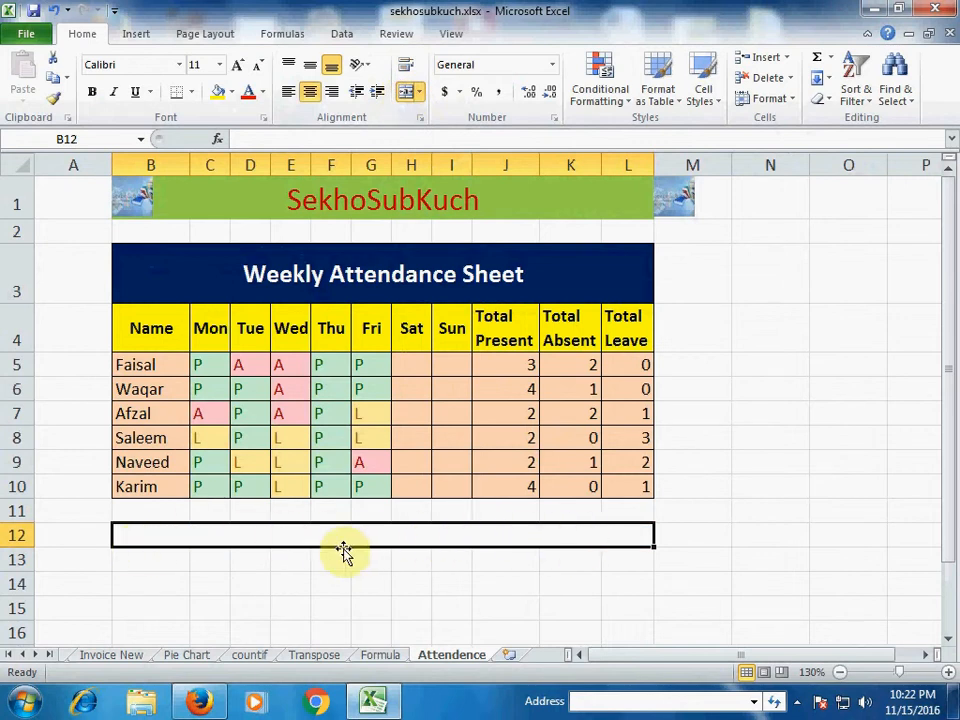
pyautogui.click(361, 588)
pyautogui.click(450, 545)
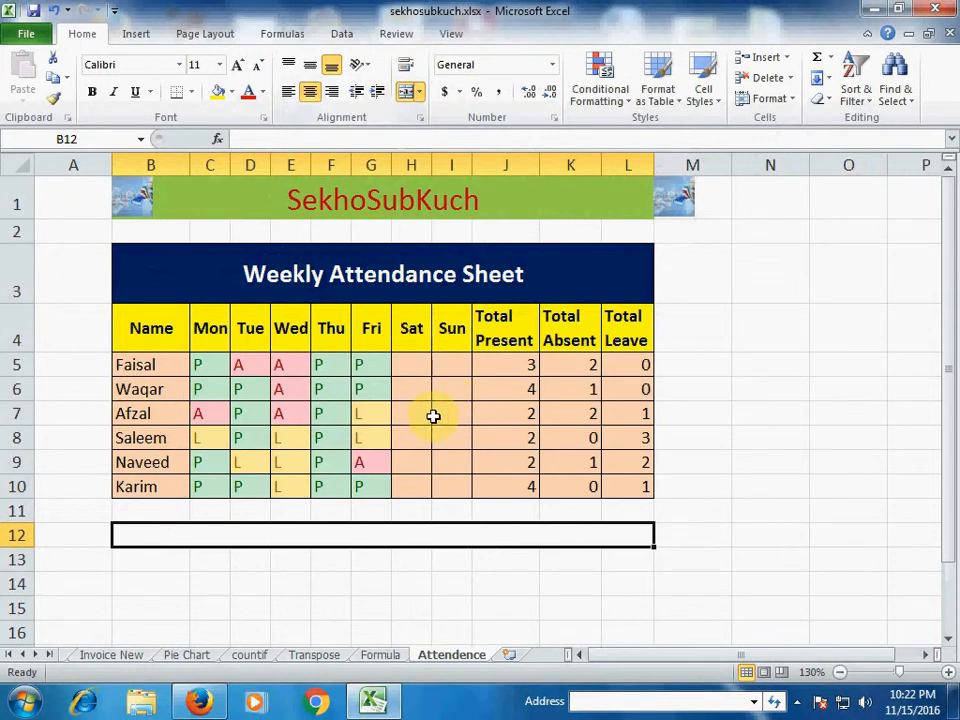
# - Merge and centre the empty Sat cells H5:H10 and enter HOLIDAY in the merged cell
pyautogui.click(415, 362)
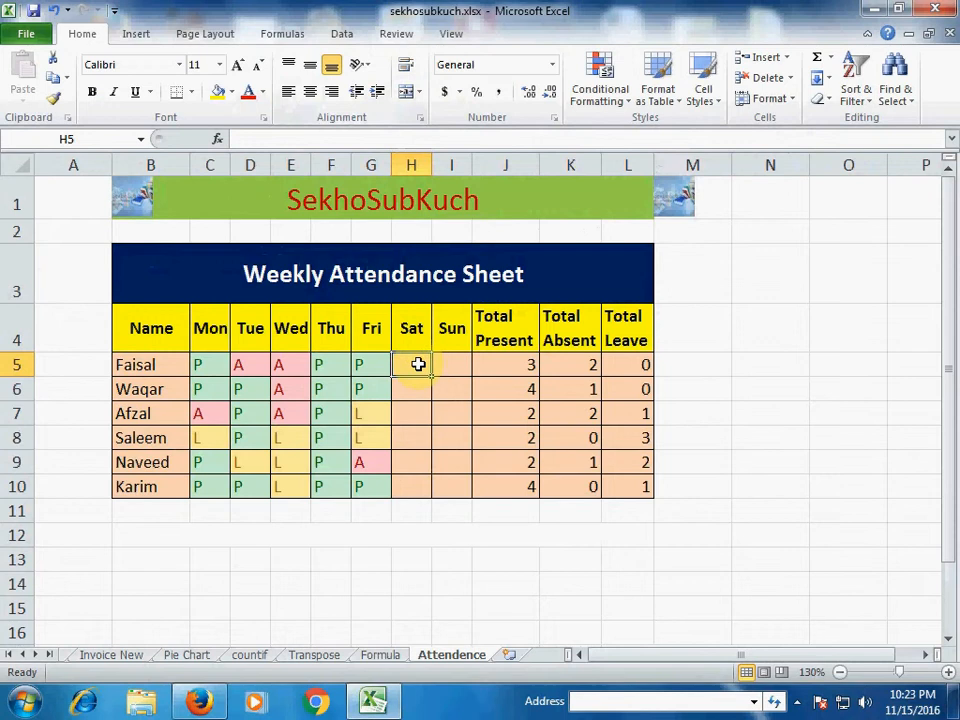
pyautogui.moveTo(420, 364); pyautogui.dragTo(416, 482)
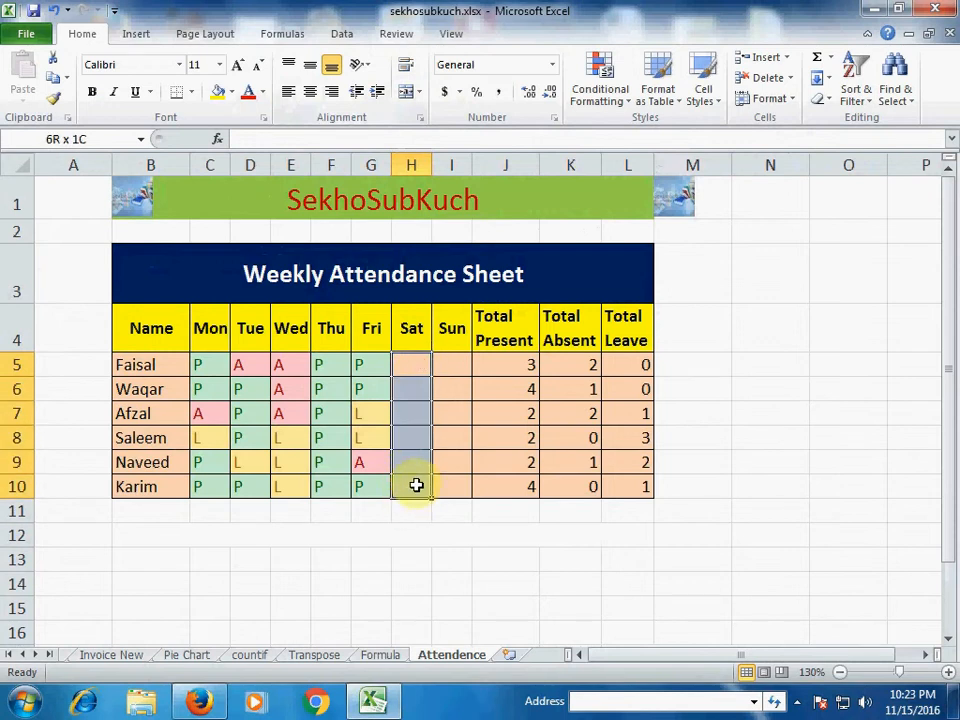
pyautogui.moveTo(416, 485); pyautogui.dragTo(414, 484)
pyautogui.click(406, 91)
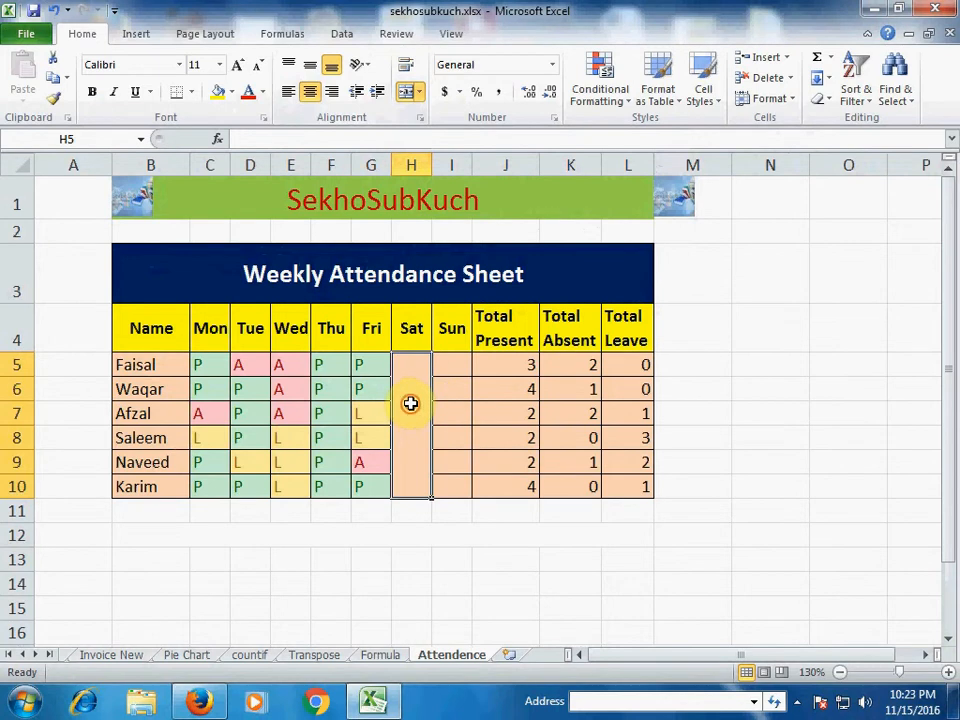
pyautogui.doubleClick(410, 403)
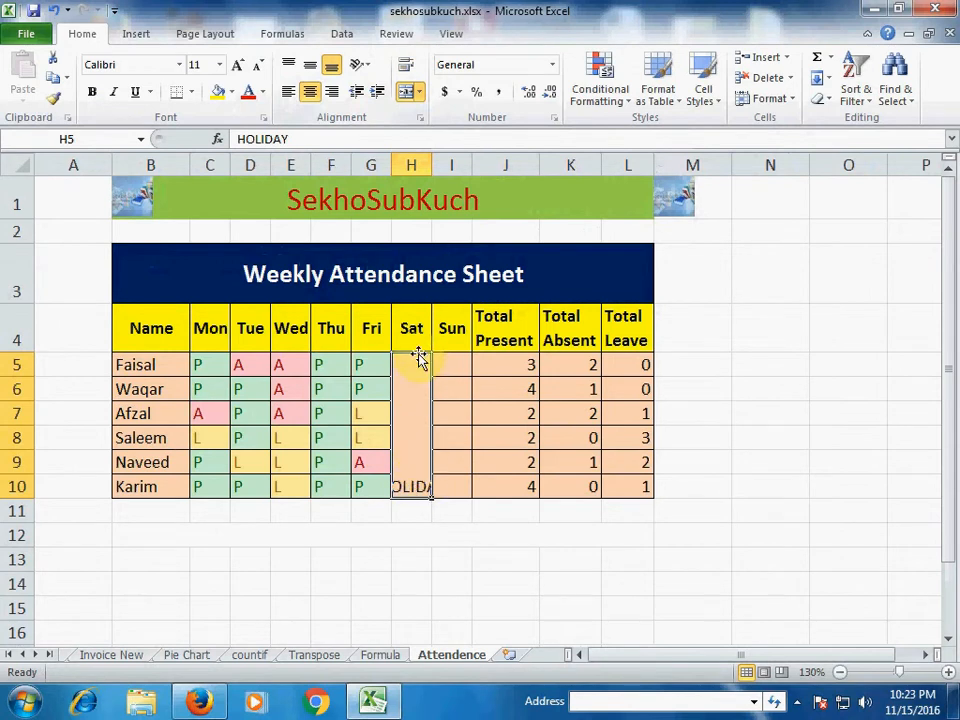
# - Rotate the HOLIDAY text up in the merged Sat cell and middle-align it vertically
pyautogui.click(368, 70)
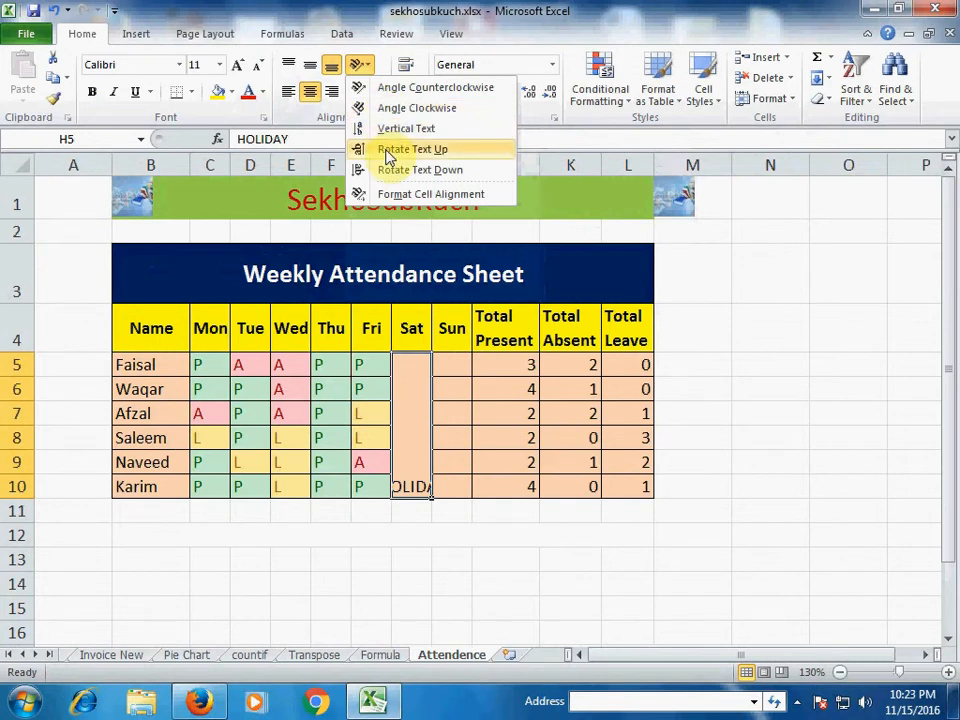
pyautogui.click(388, 152)
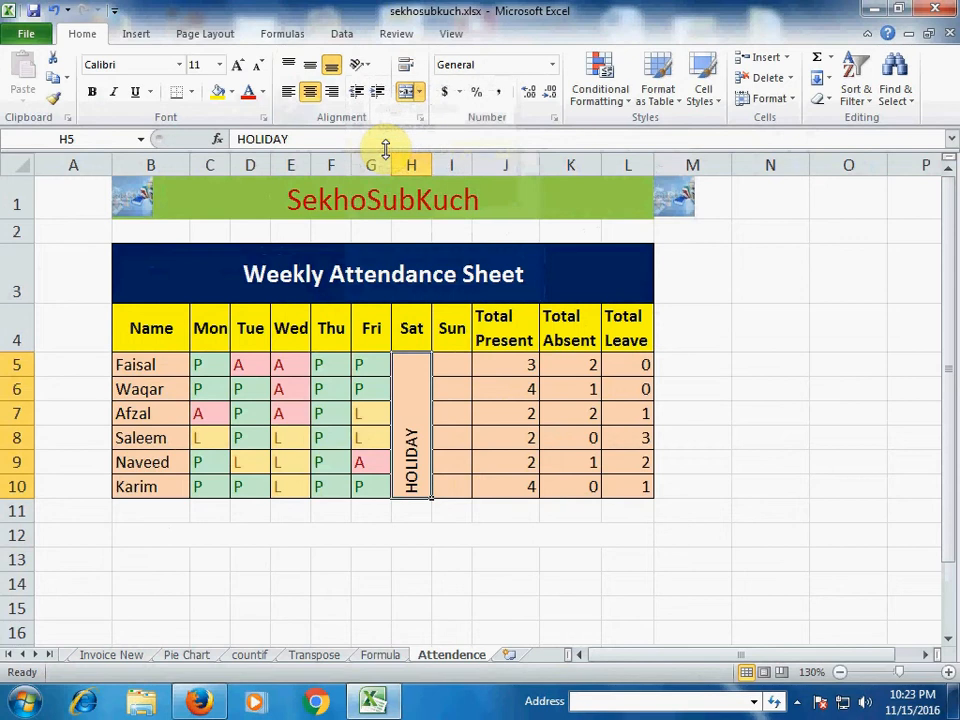
pyautogui.click(316, 73)
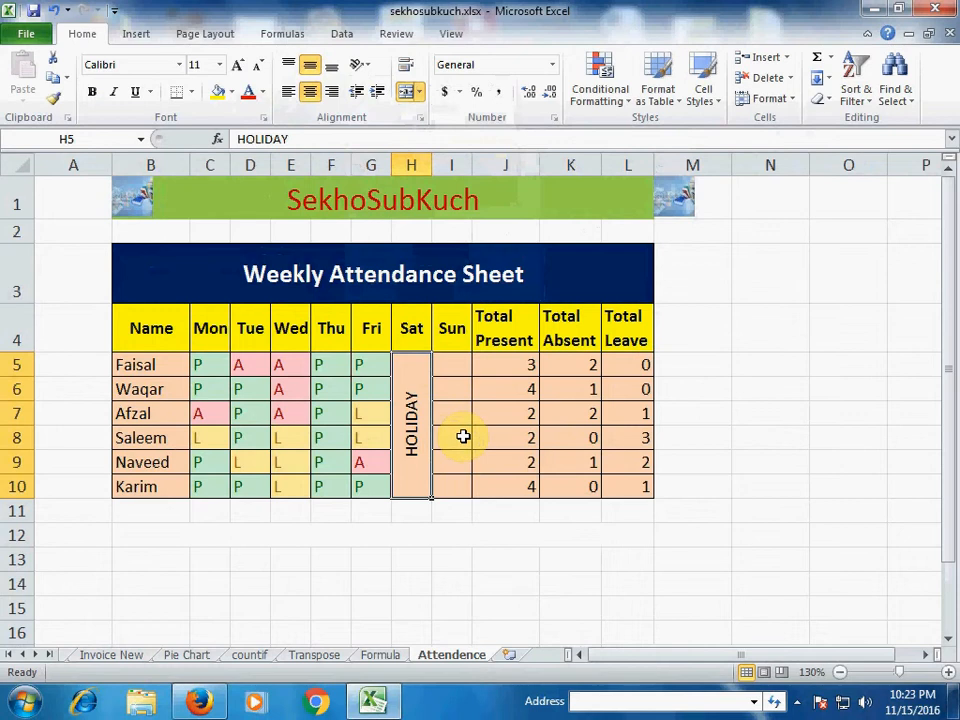
# - Merge and centre the empty Sun cells I5:I10 and enter SUNDAY in the merged cell
pyautogui.moveTo(450, 369); pyautogui.dragTo(452, 487)
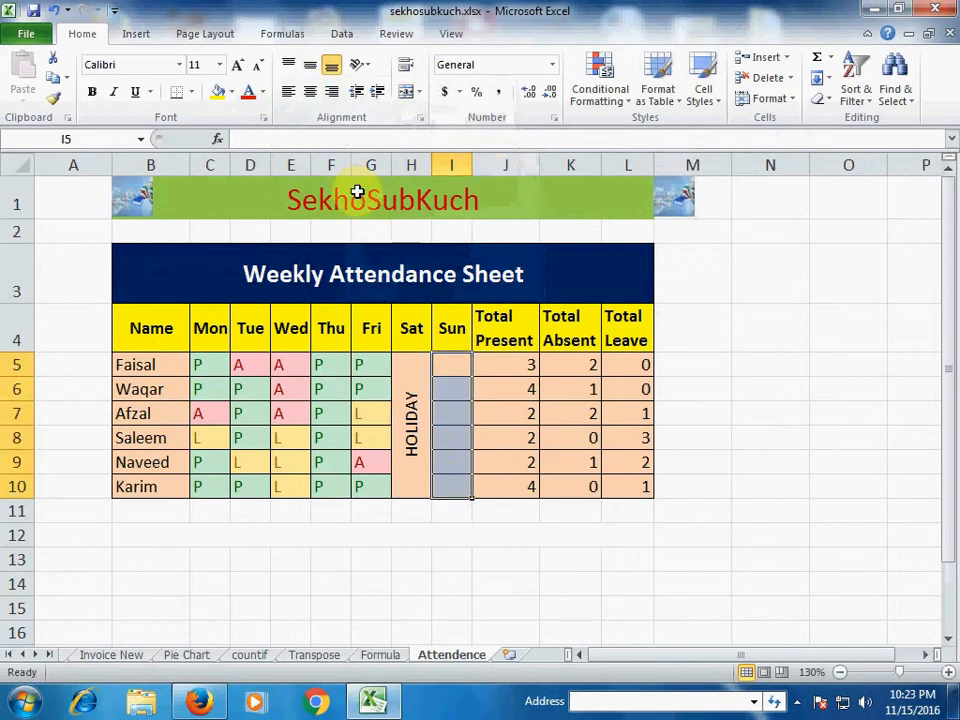
pyautogui.click(406, 93)
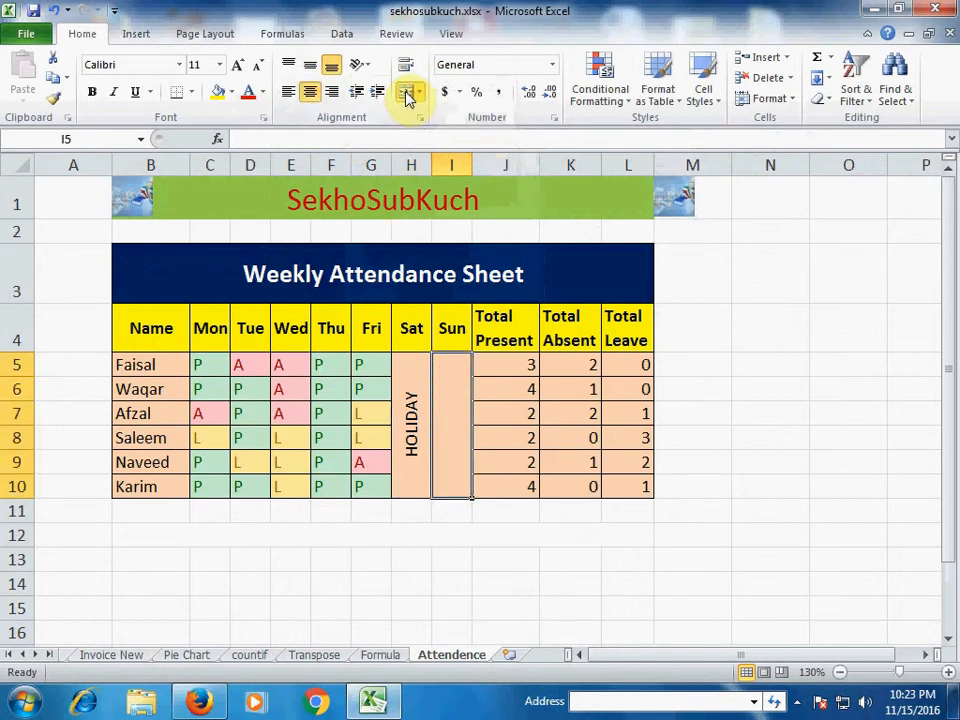
pyautogui.doubleClick(451, 397)
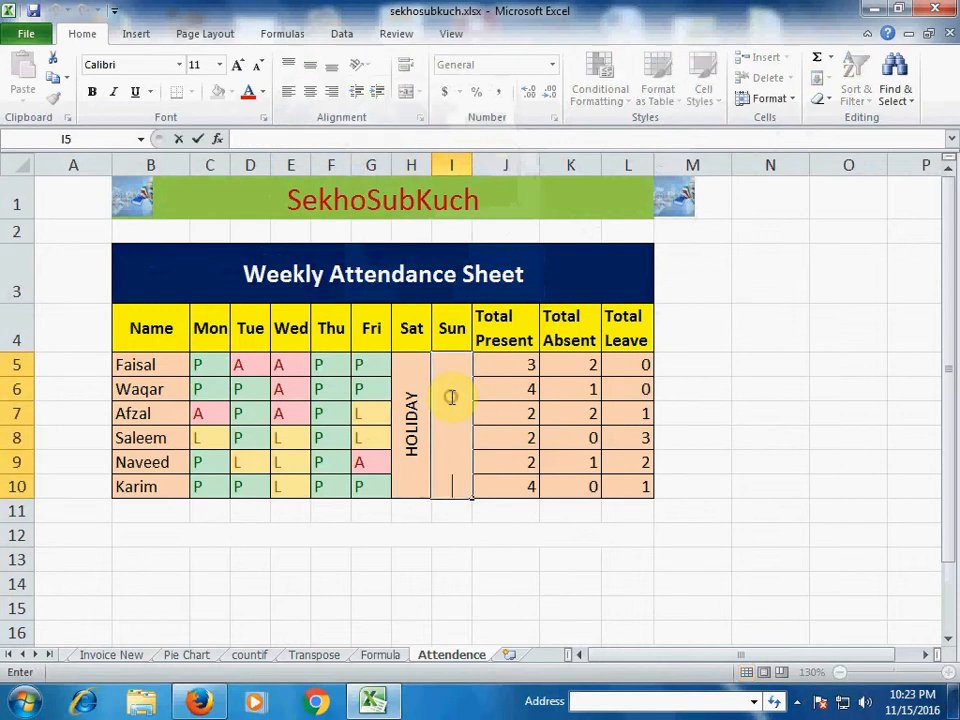
pyautogui.write('SUNDAY')
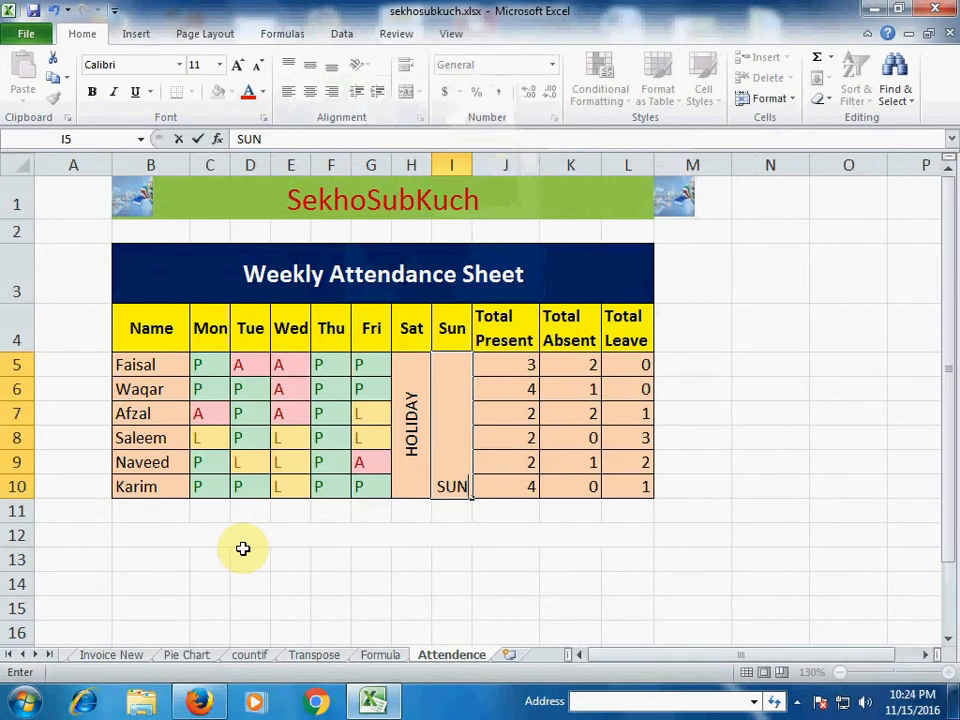
pyautogui.click(441, 563)
pyautogui.click(466, 432)
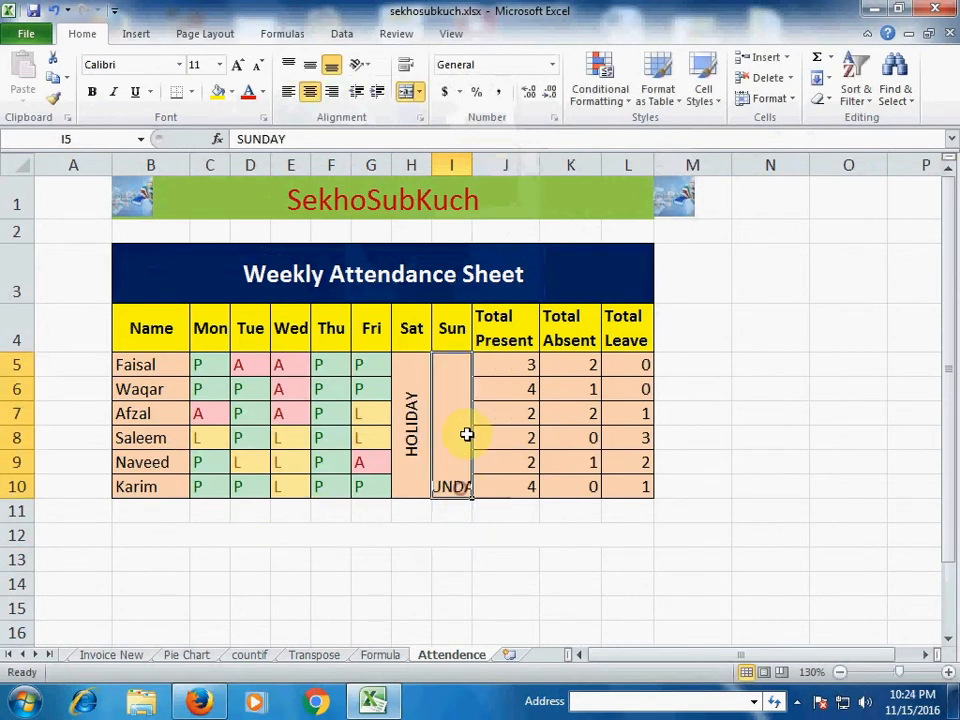
# - Set the orientation of SUNDAY in the merged Sun cell to Vertical Text
pyautogui.click(368, 66)
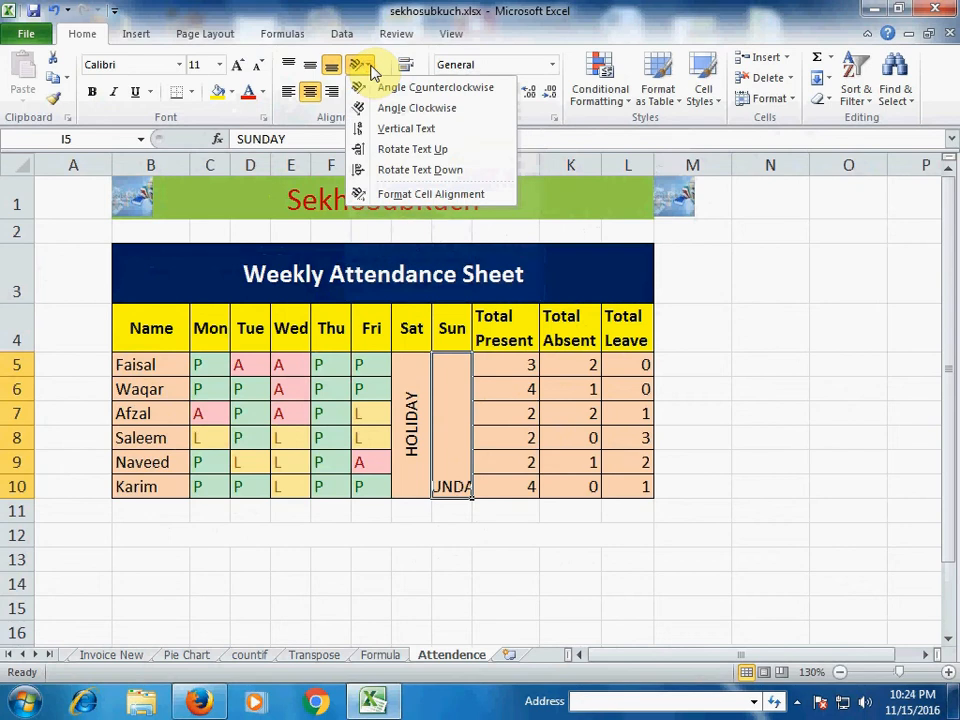
pyautogui.click(405, 128)
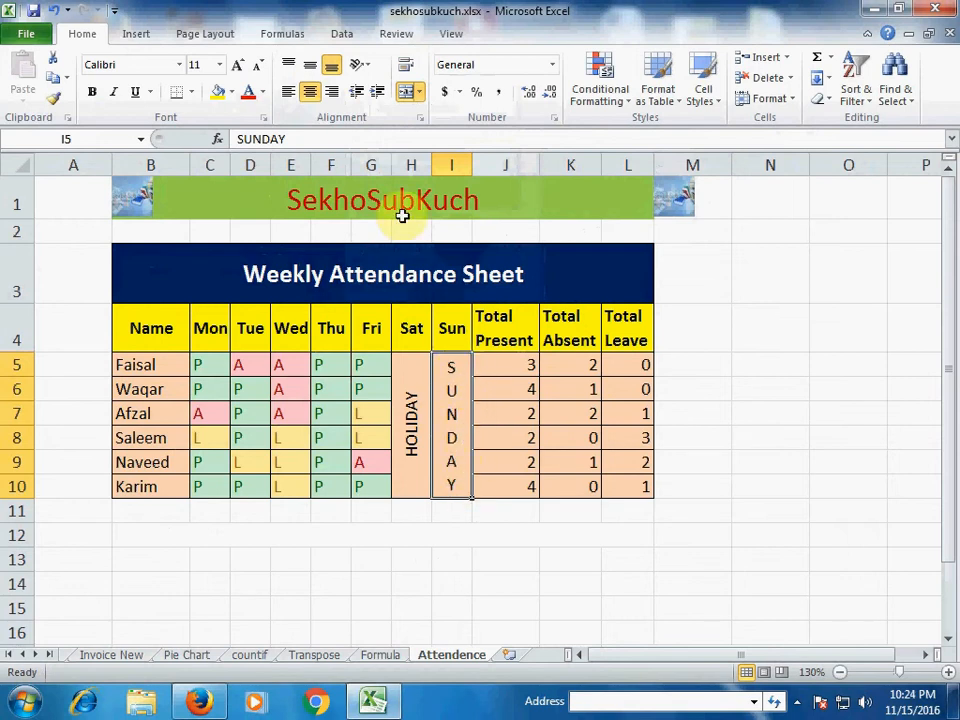
pyautogui.click(369, 68)
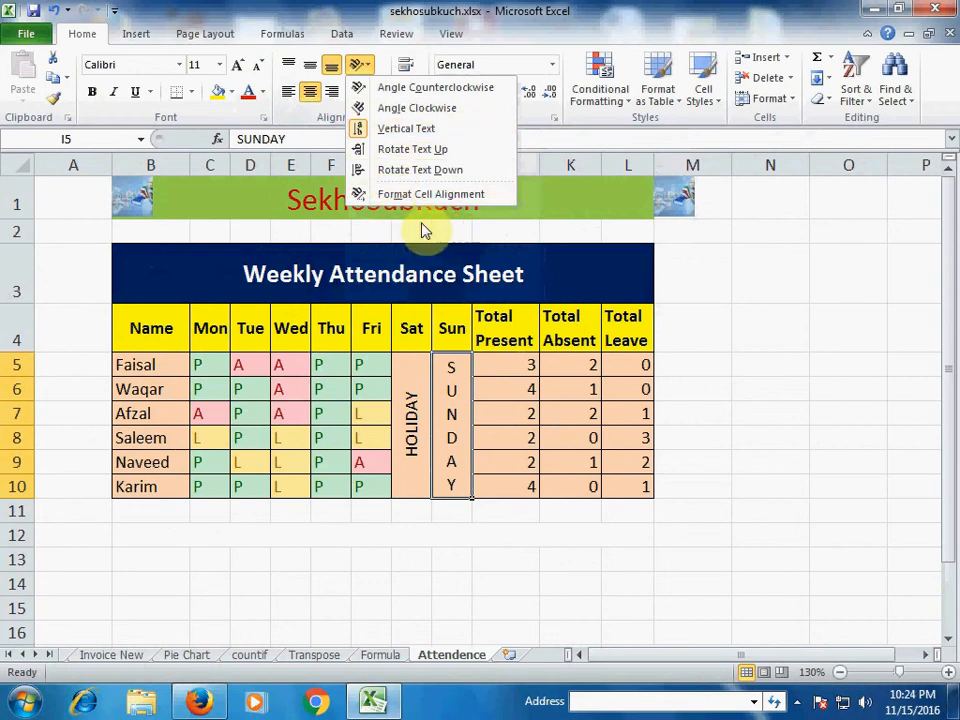
pyautogui.click(455, 520)
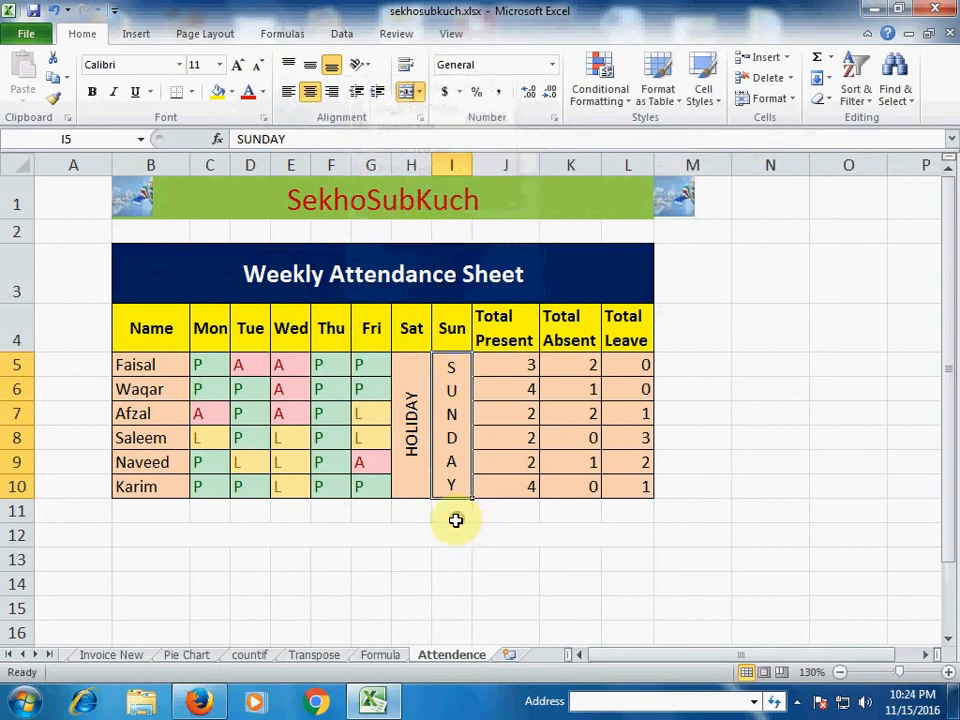
pyautogui.click(379, 516)
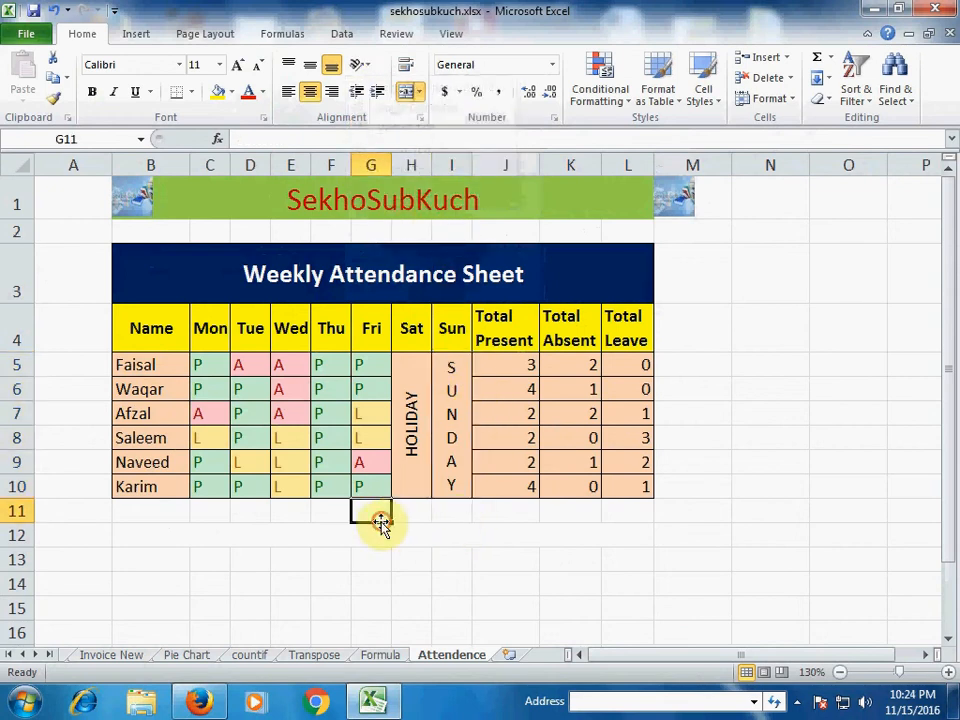
pyautogui.click(462, 437)
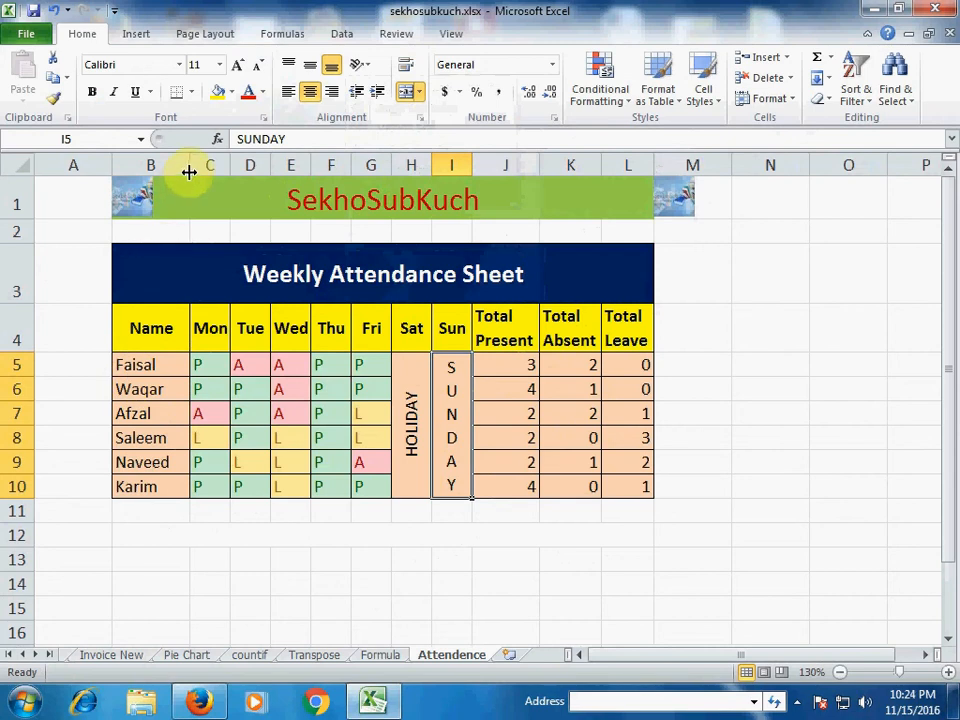
# - Widen column B and increase the indent of the names in B5:B10 by three levels
pyautogui.moveTo(190, 166); pyautogui.dragTo(225, 180)
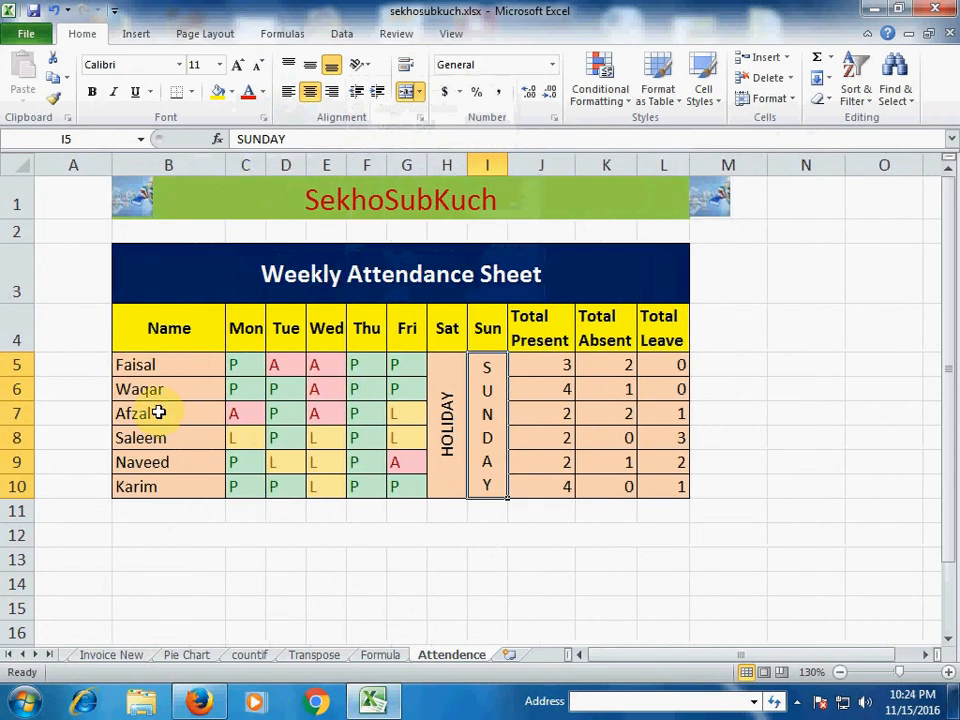
pyautogui.moveTo(167, 362); pyautogui.dragTo(167, 486)
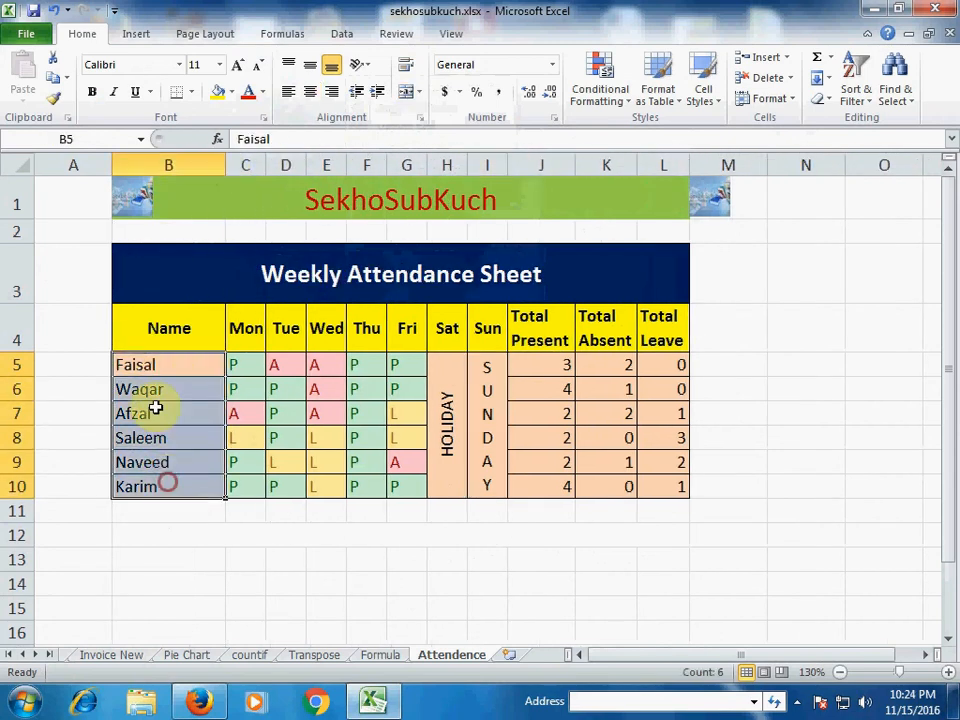
pyautogui.click(379, 94)
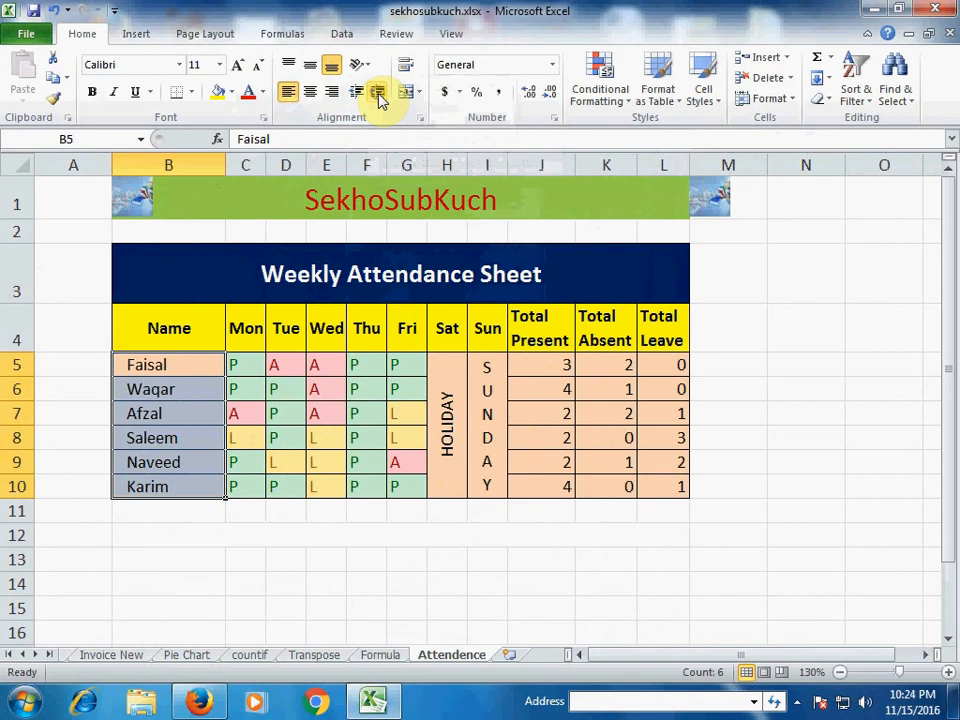
pyautogui.click(379, 94)
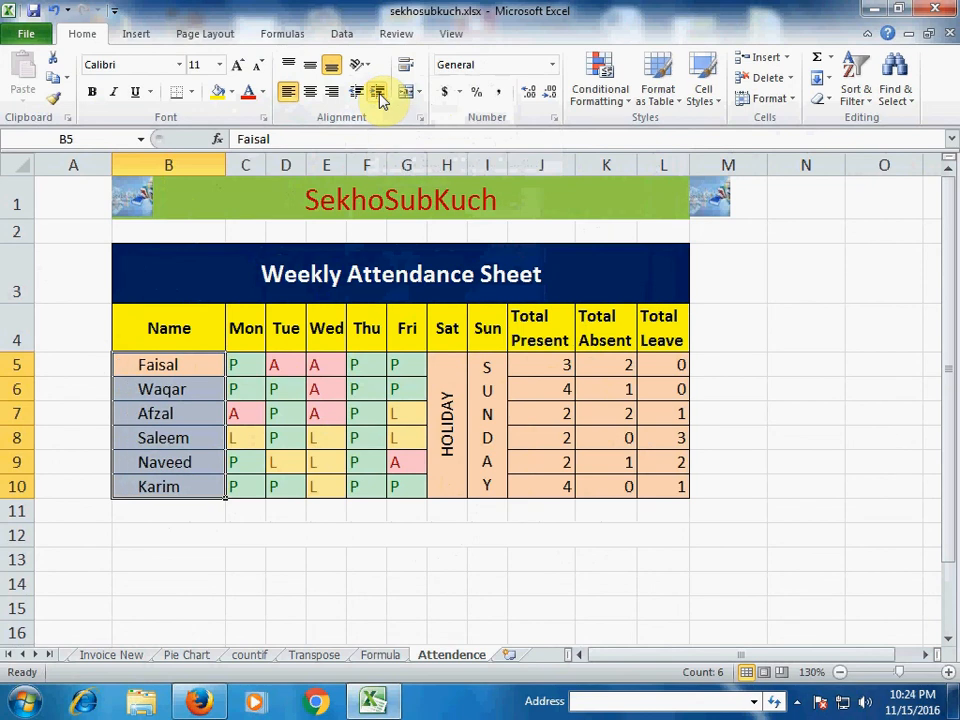
pyautogui.click(379, 94)
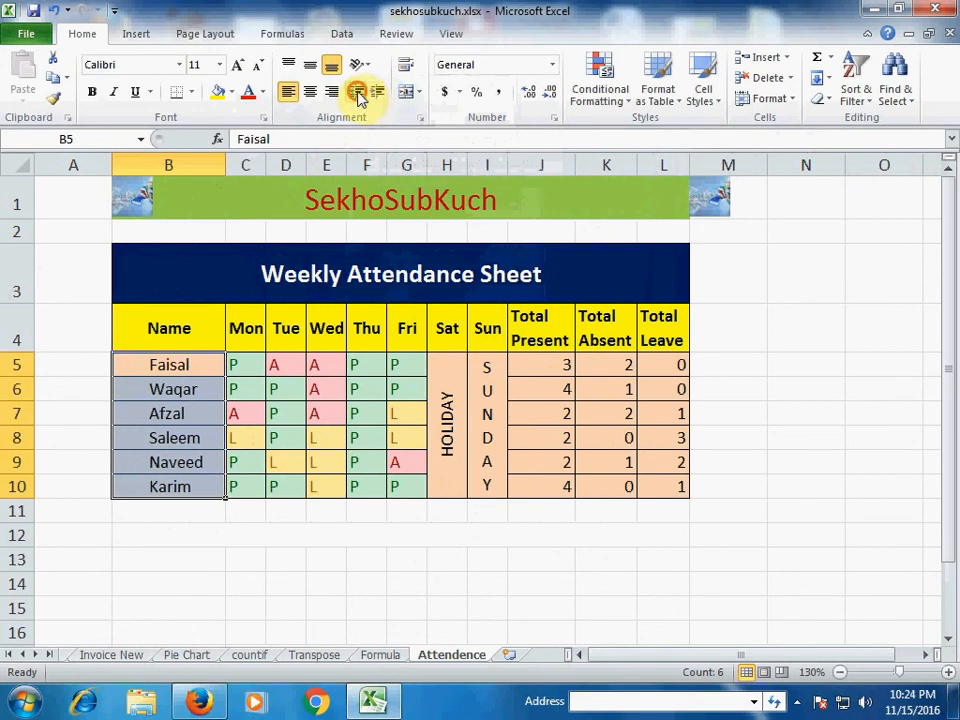
# - Decrease the indent of the names in B5:B10 by two levels and deselect the range
pyautogui.click(358, 93)
pyautogui.click(358, 93)
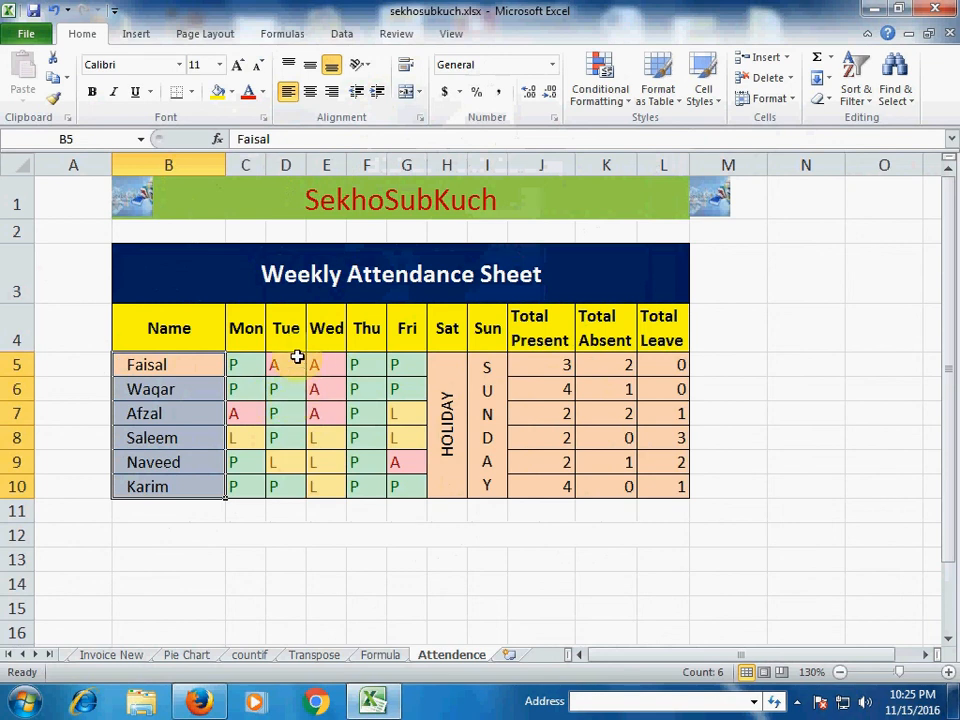
pyautogui.click(209, 336)
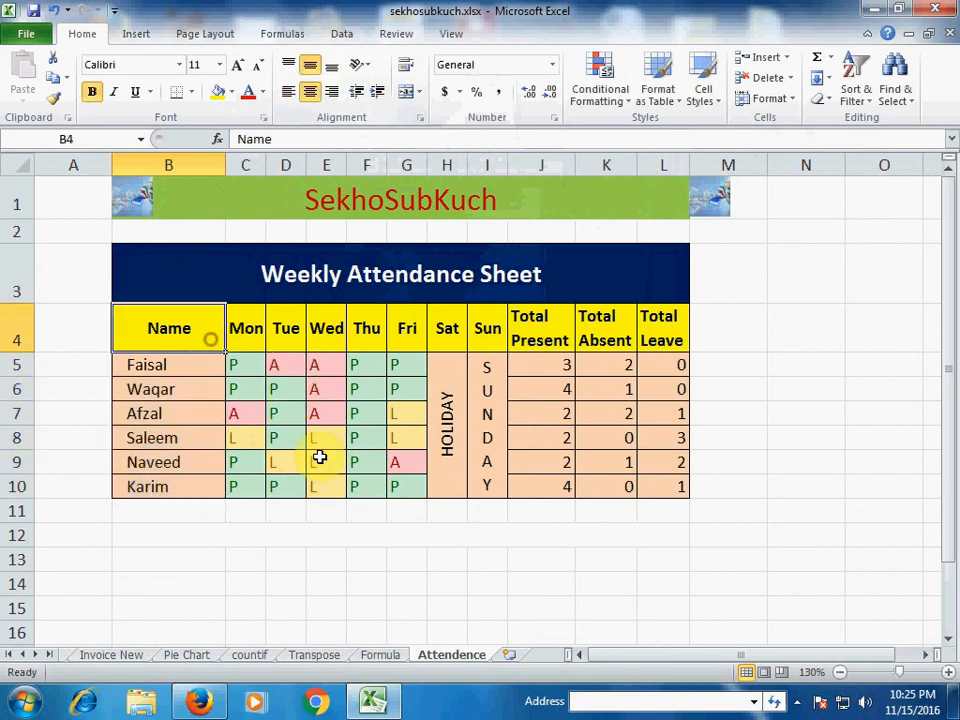
pyautogui.click(326, 552)
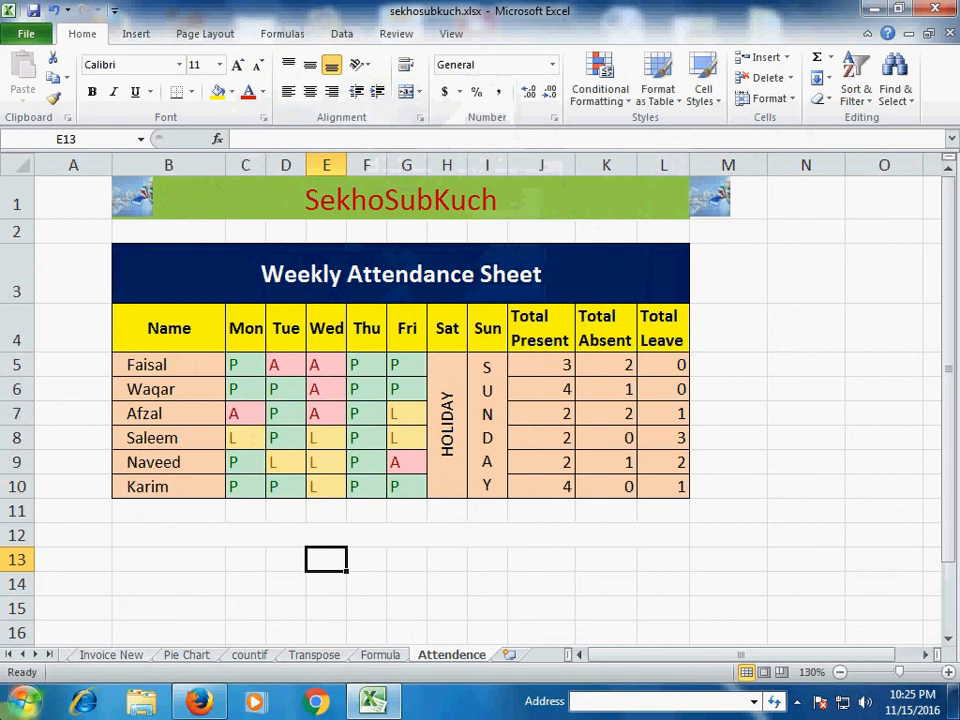